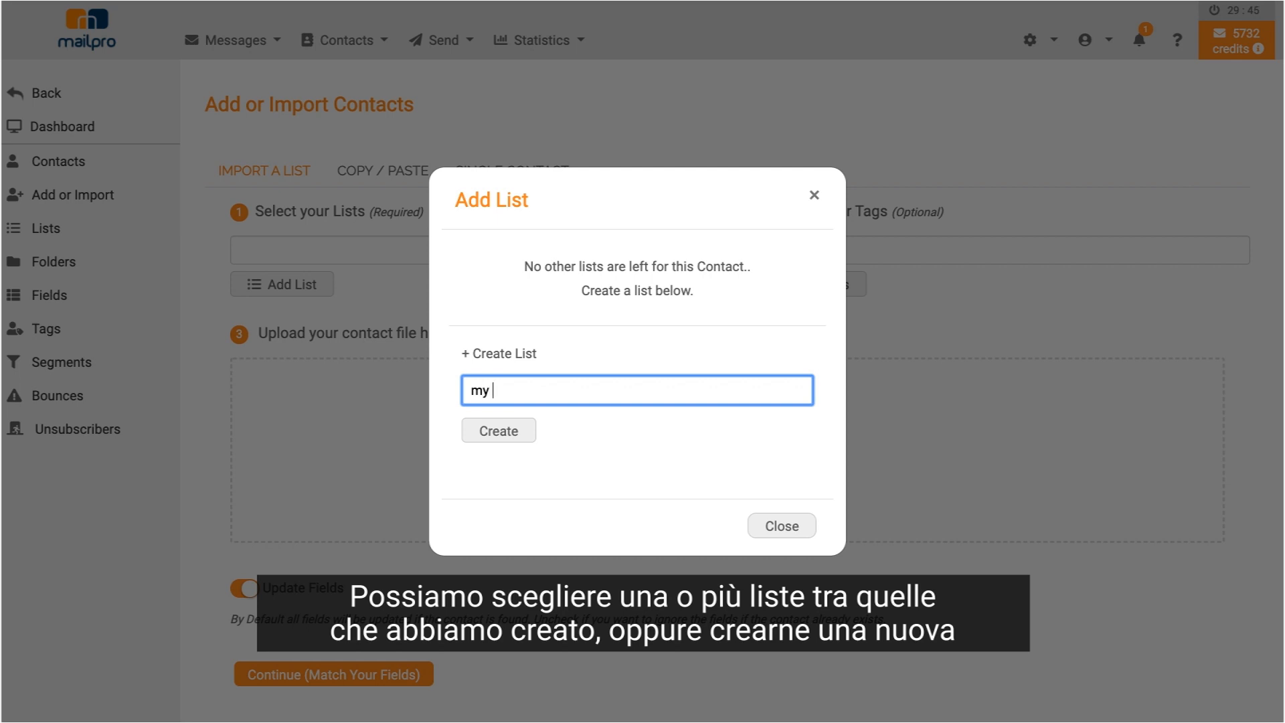
- Create the list 'my list' and add it to the contact import
{"action": "type", "text": "st"}
{"action": "left_click", "coordinate": [501, 430]}
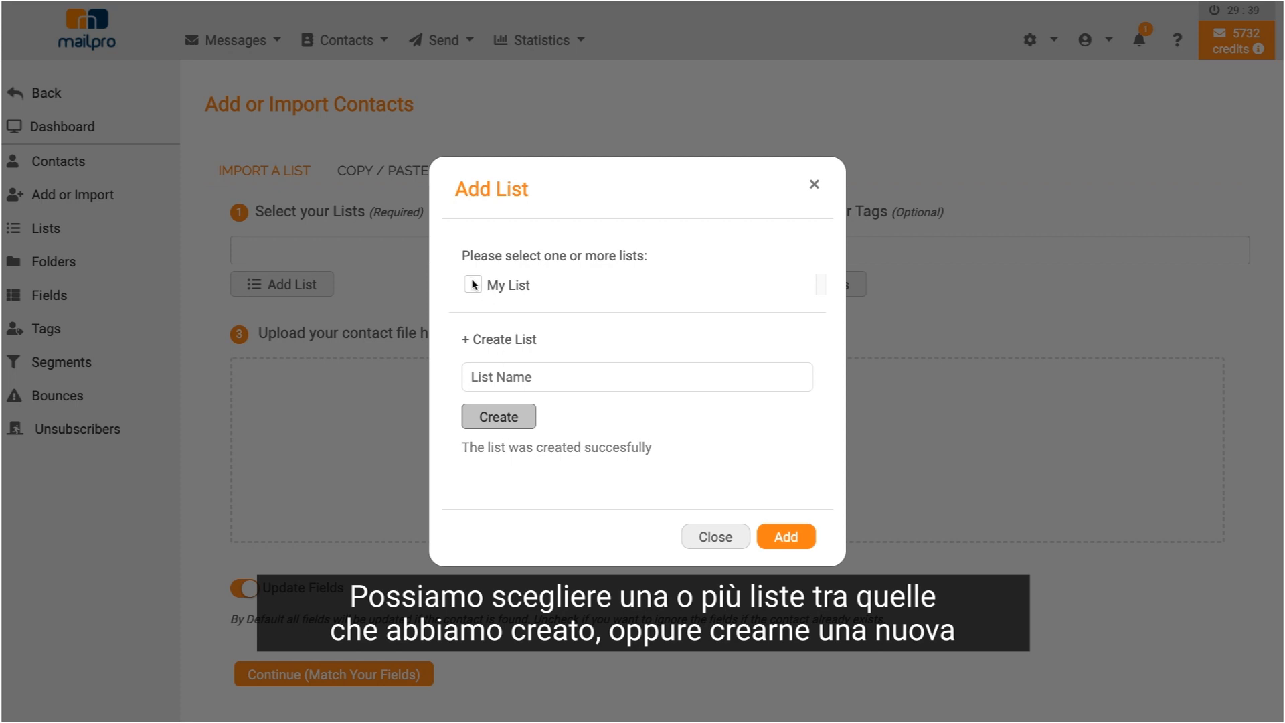
{"action": "left_click", "coordinate": [472, 284]}
{"action": "left_click", "coordinate": [784, 526]}
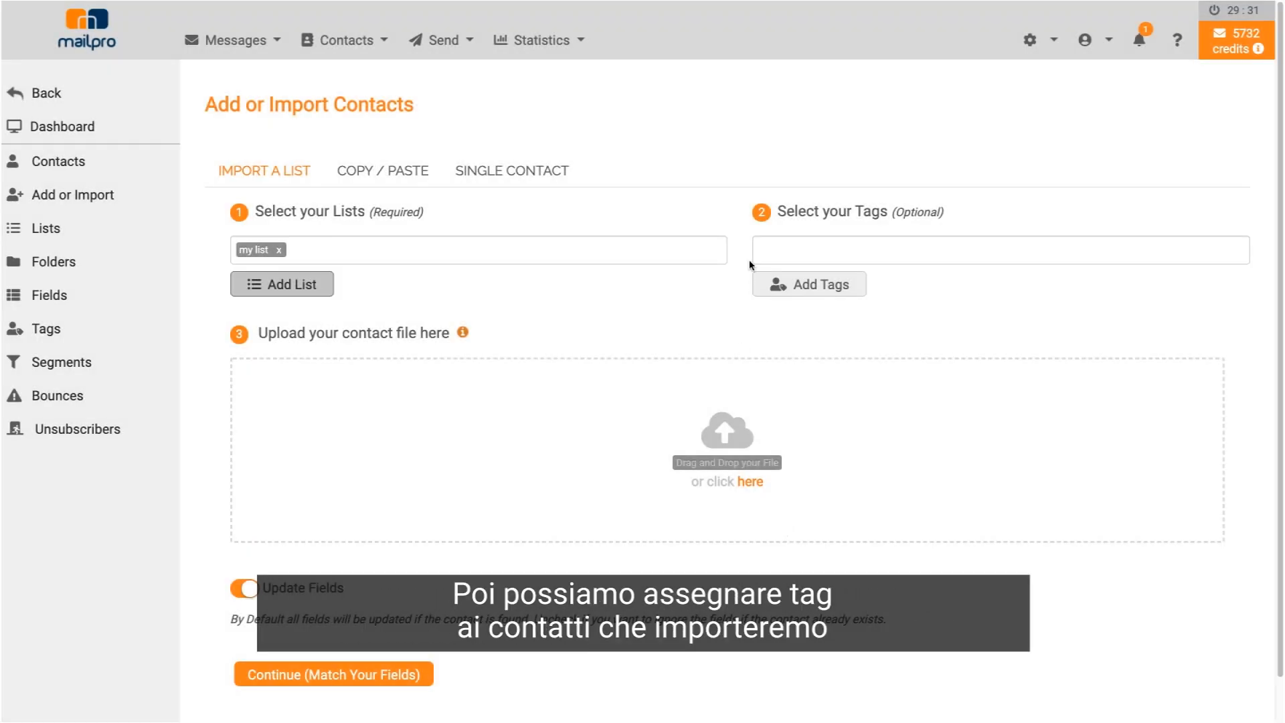
- Create the 'subscribers' tag and apply it to the import
{"action": "left_click", "coordinate": [816, 289]}
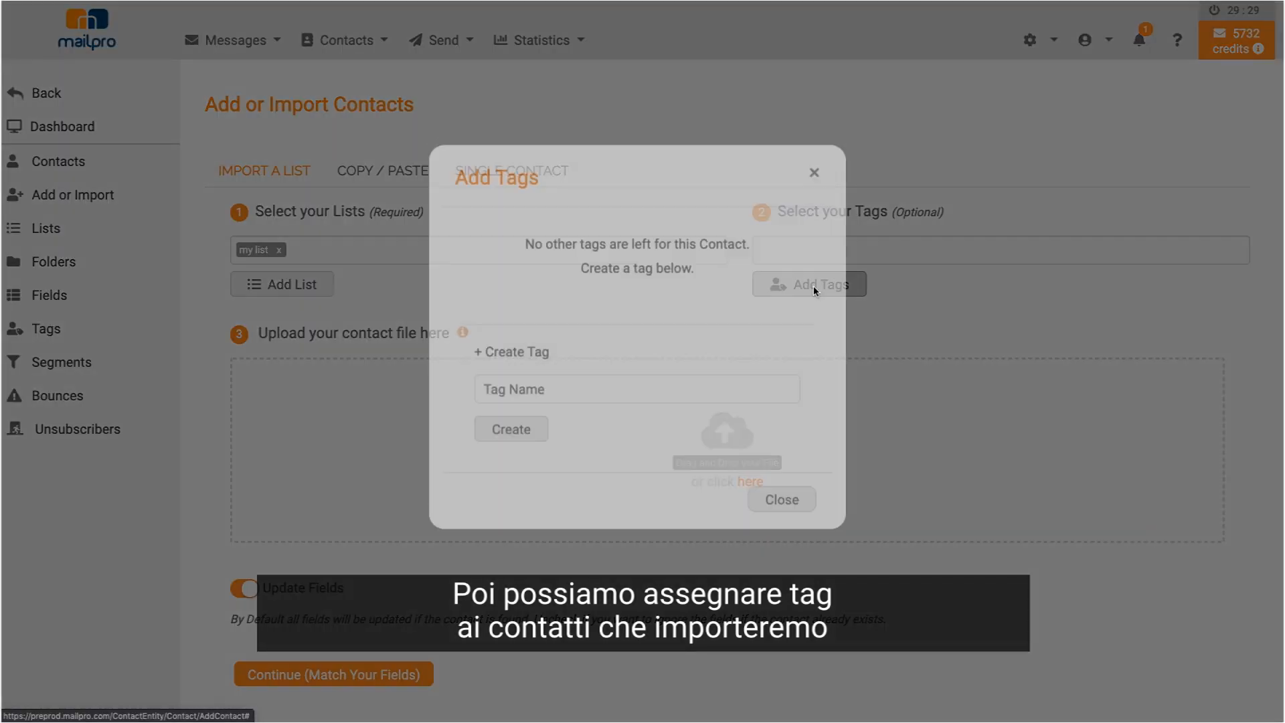
{"action": "left_click", "coordinate": [534, 413]}
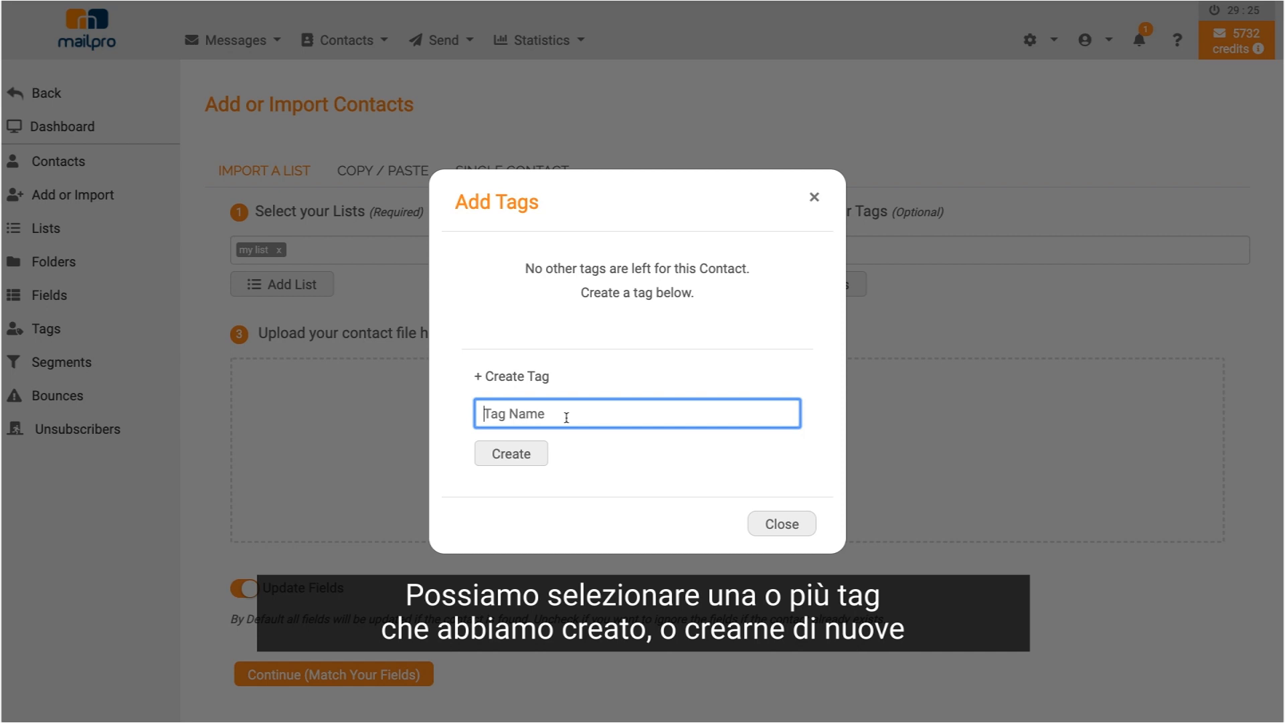
{"action": "type", "text": "subscribers"}
{"action": "left_click", "coordinate": [527, 449]}
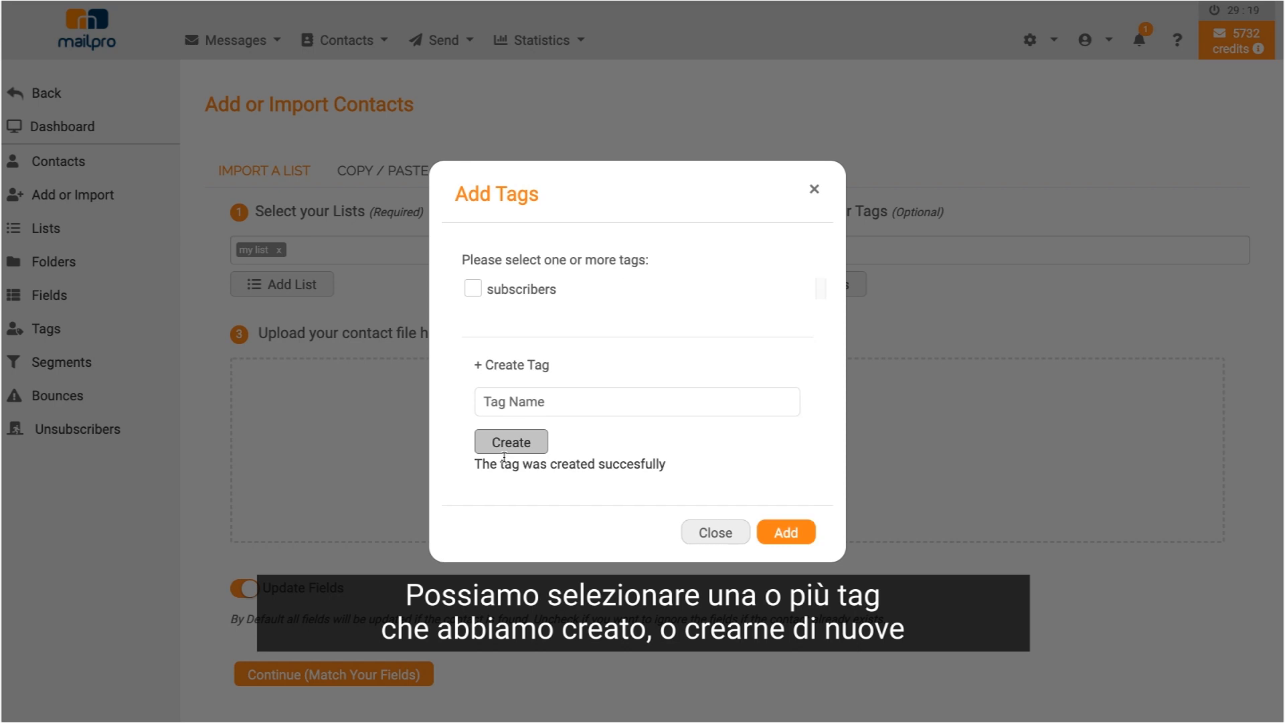
{"action": "left_click", "coordinate": [473, 291]}
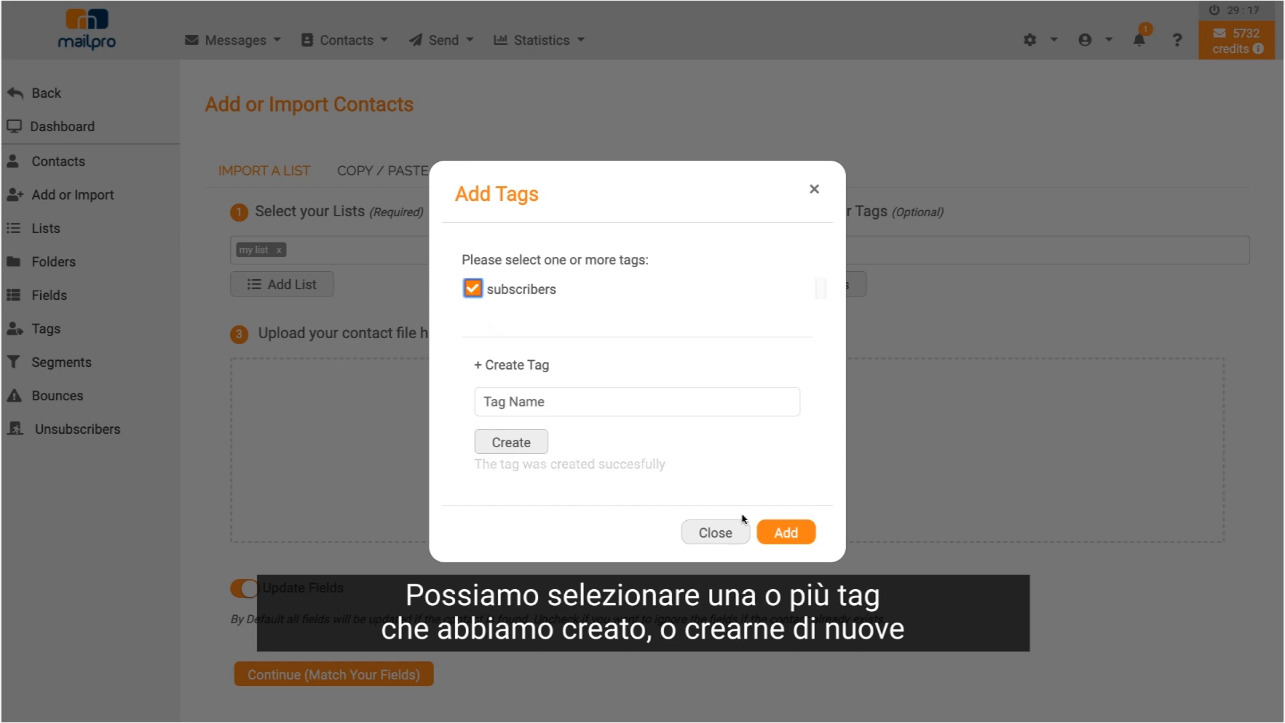
{"action": "left_click", "coordinate": [785, 534]}
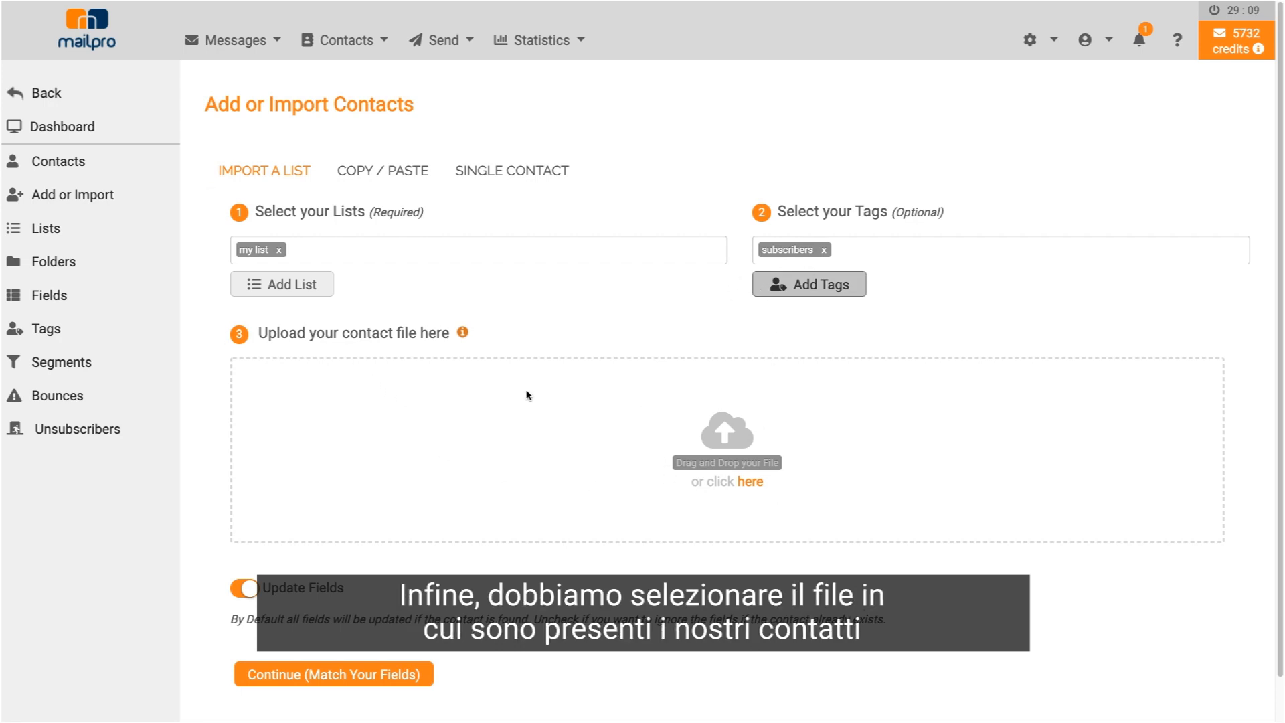
- Upload 30-sample-contacts-list-excel.csv, keep Update Fields on, and continue to field matching
{"action": "left_click", "coordinate": [746, 483]}
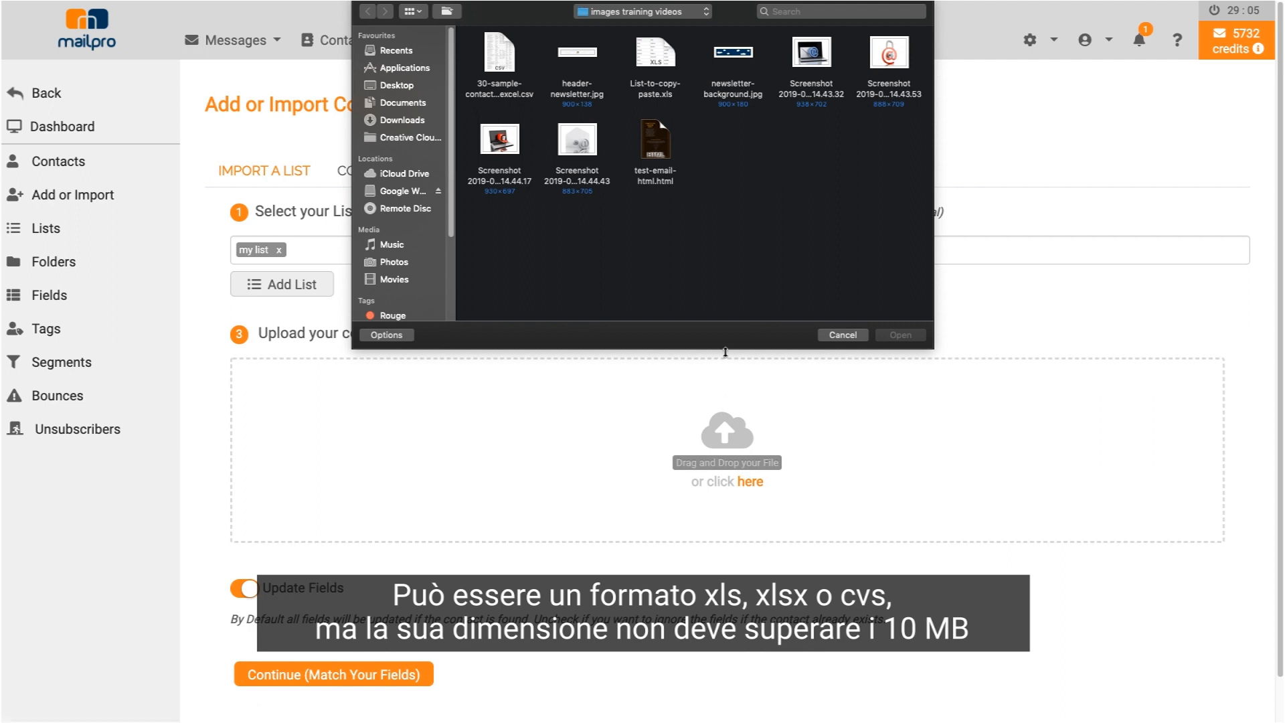
{"action": "left_click", "coordinate": [507, 64]}
{"action": "left_click", "coordinate": [900, 334]}
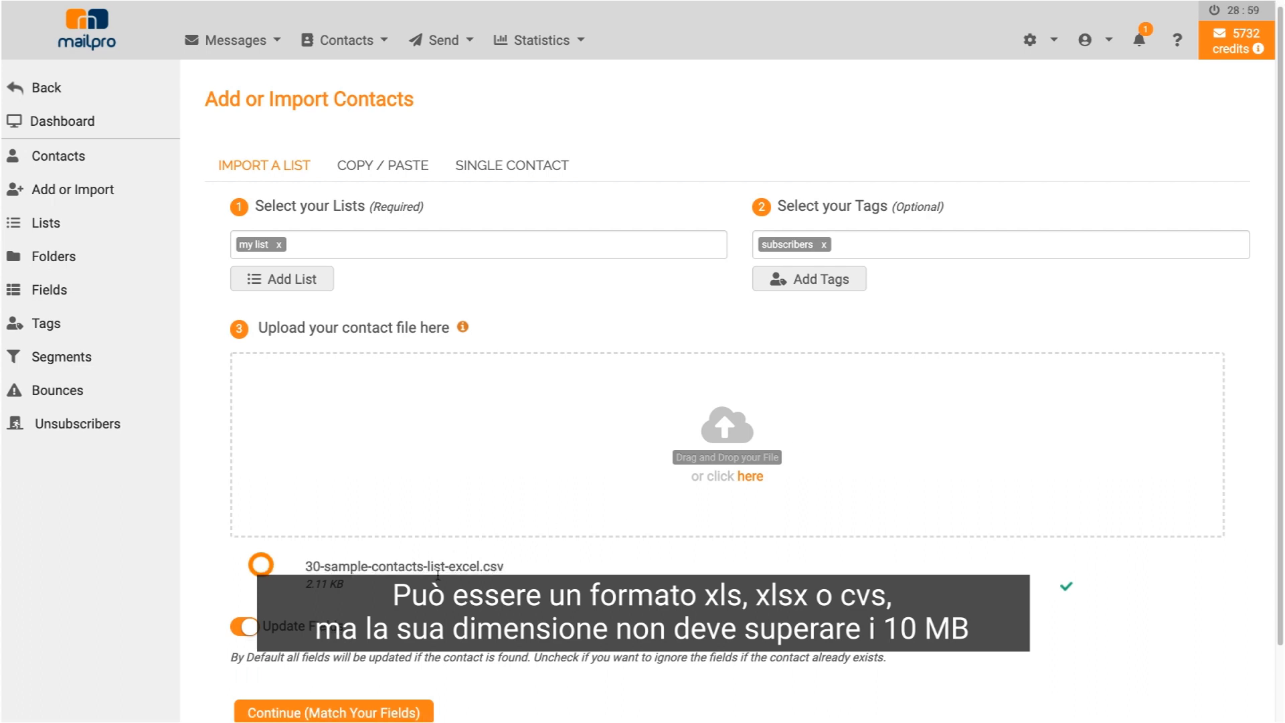
{"action": "scroll", "coordinate": [276, 563], "scroll_direction": "down", "scroll_amount": 2}
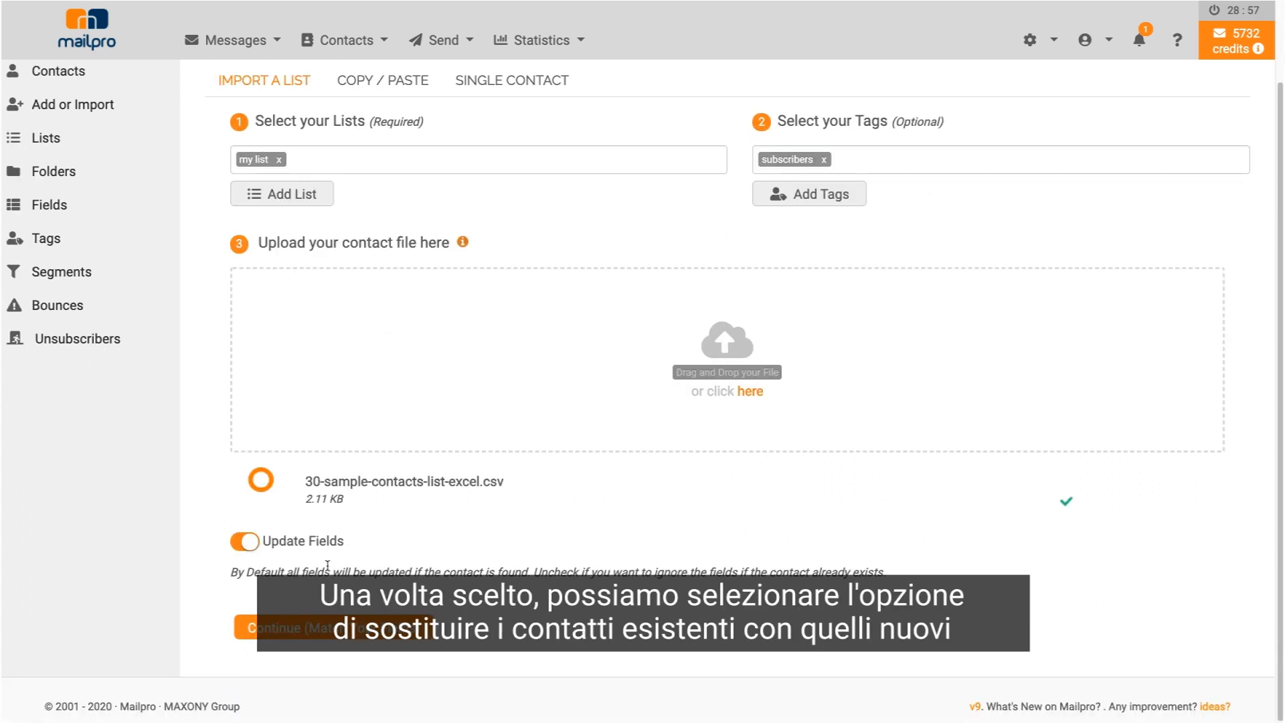
{"action": "left_click", "coordinate": [246, 544]}
{"action": "left_click", "coordinate": [247, 544]}
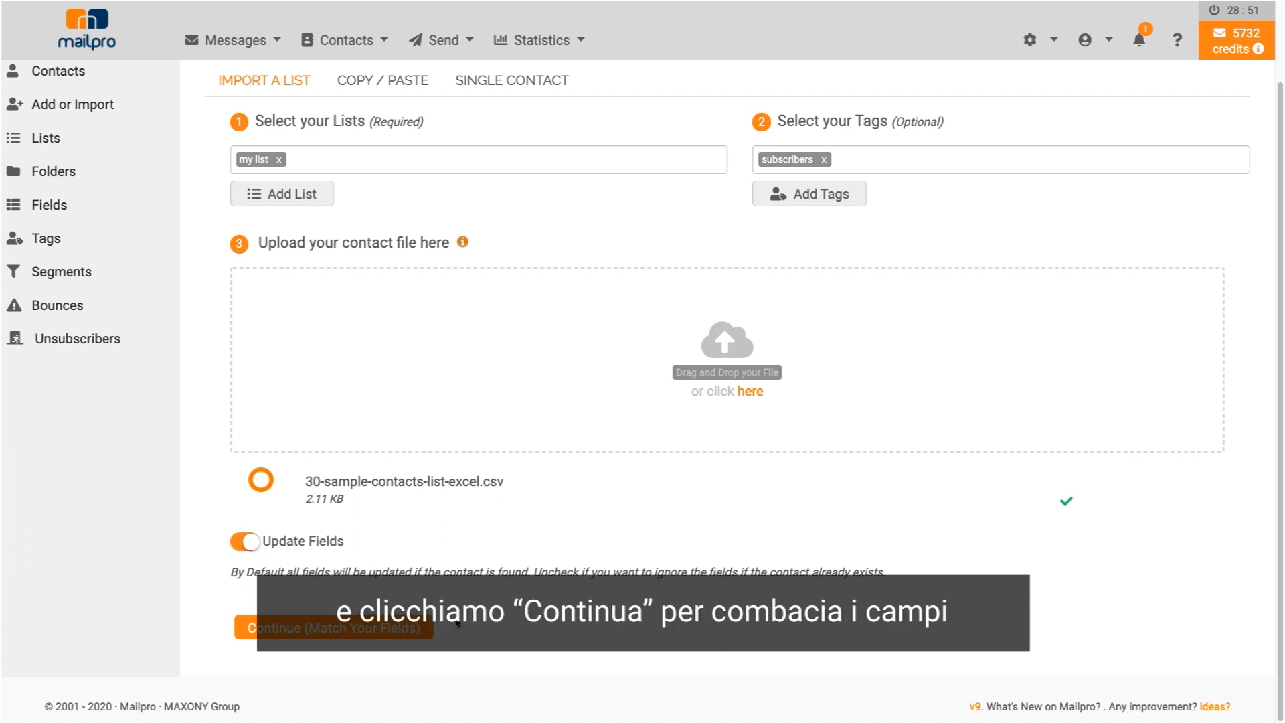
{"action": "left_click", "coordinate": [379, 627]}
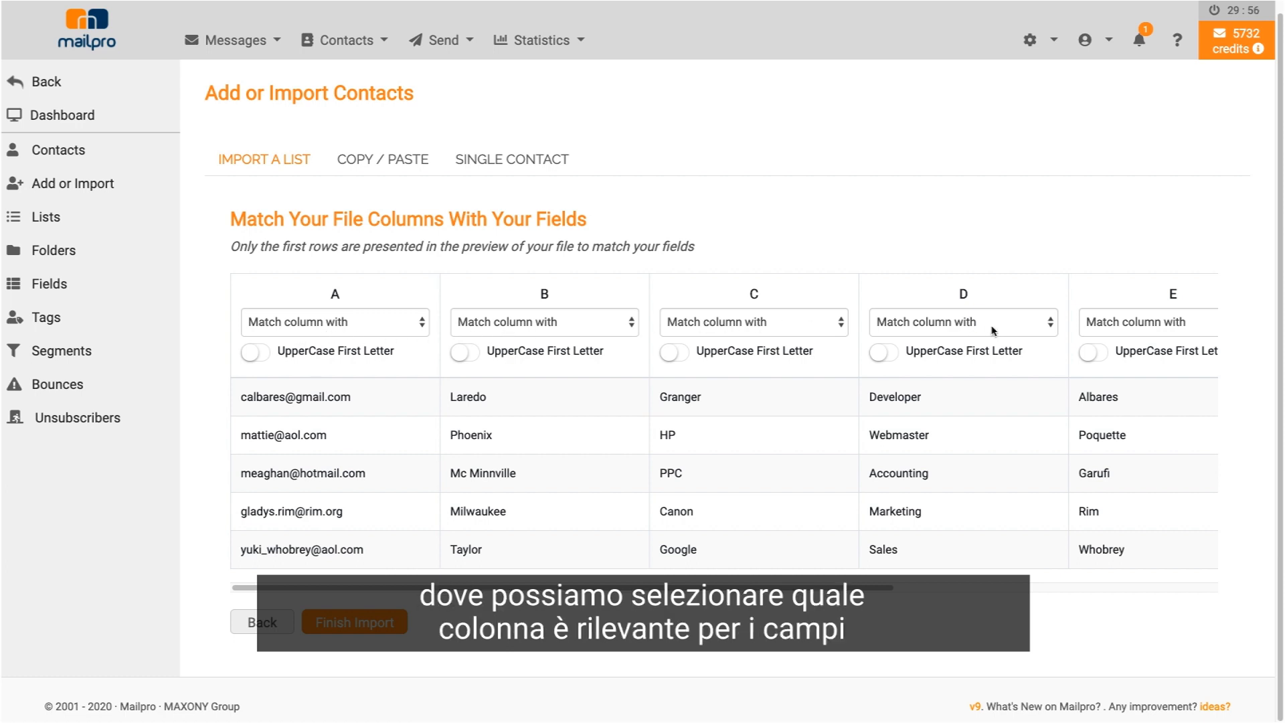
- Map column A to Email, F to Name and E to Last Name, capitalising E and F initials
{"action": "left_click", "coordinate": [353, 324]}
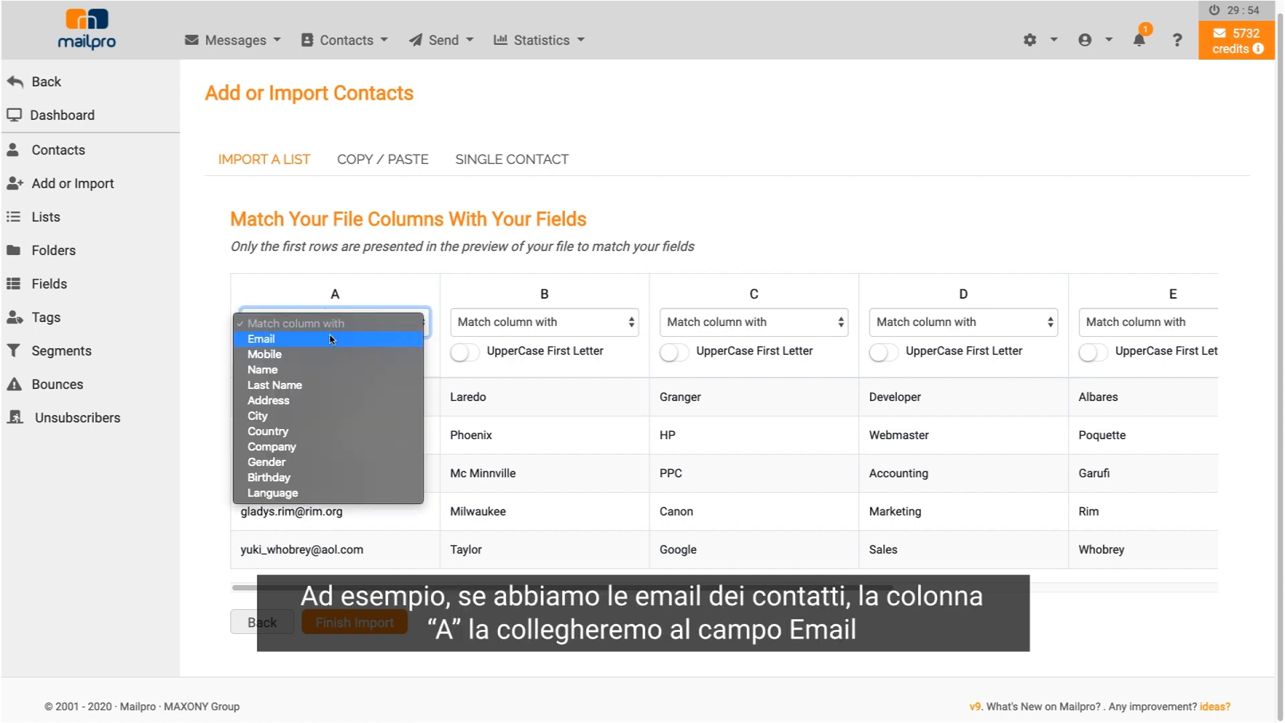
{"action": "left_click", "coordinate": [332, 340]}
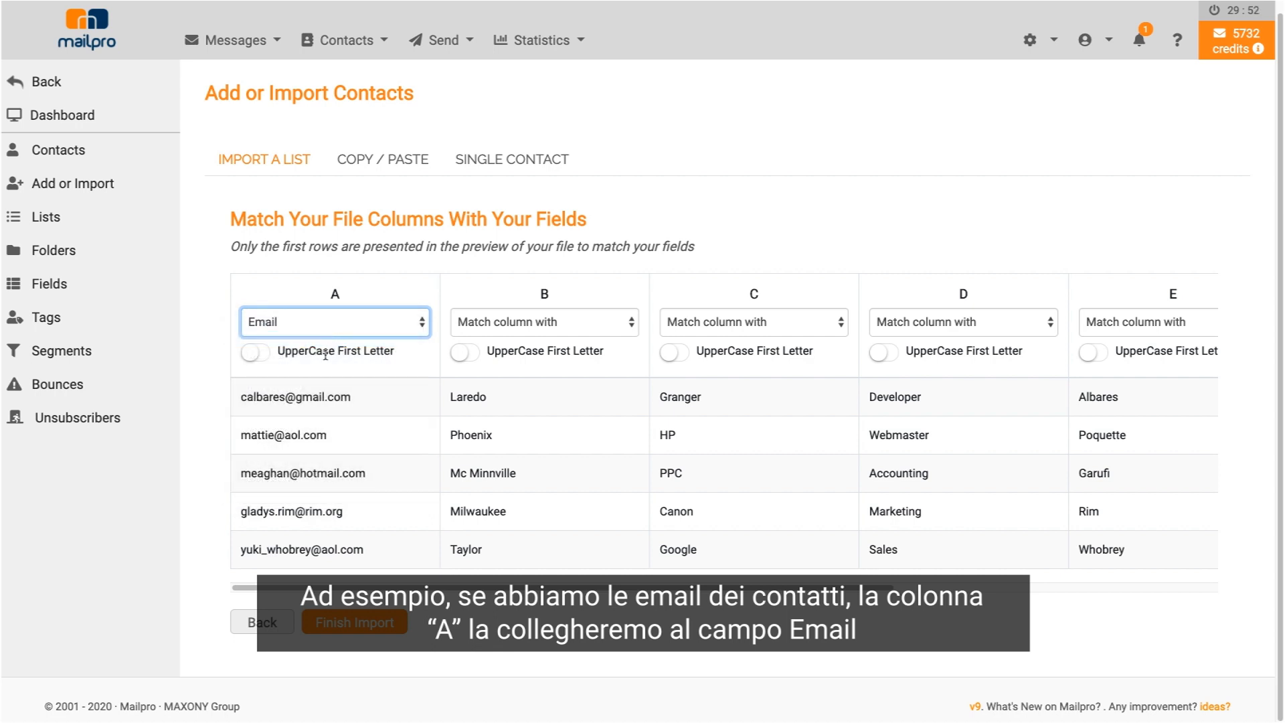
{"action": "key", "text": "Tab"}
{"action": "left_click_drag", "start_coordinate": [577, 604], "coordinate": [904, 577]}
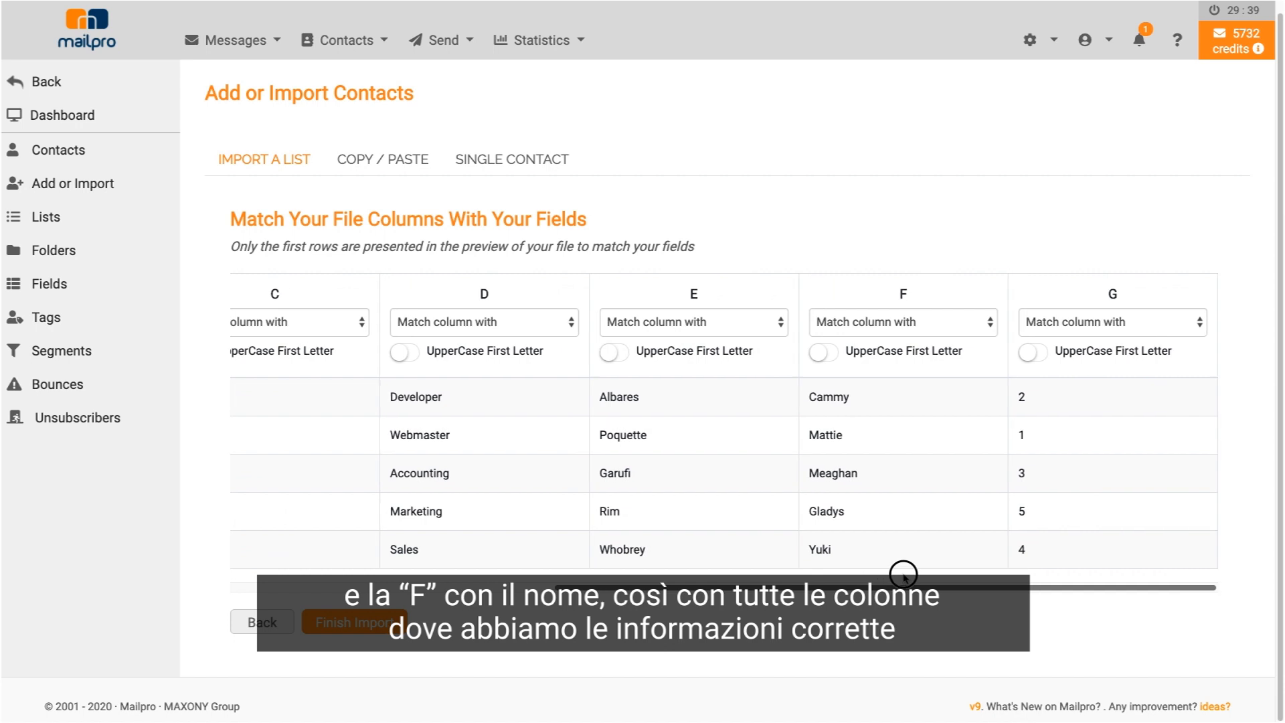
{"action": "left_click", "coordinate": [877, 325]}
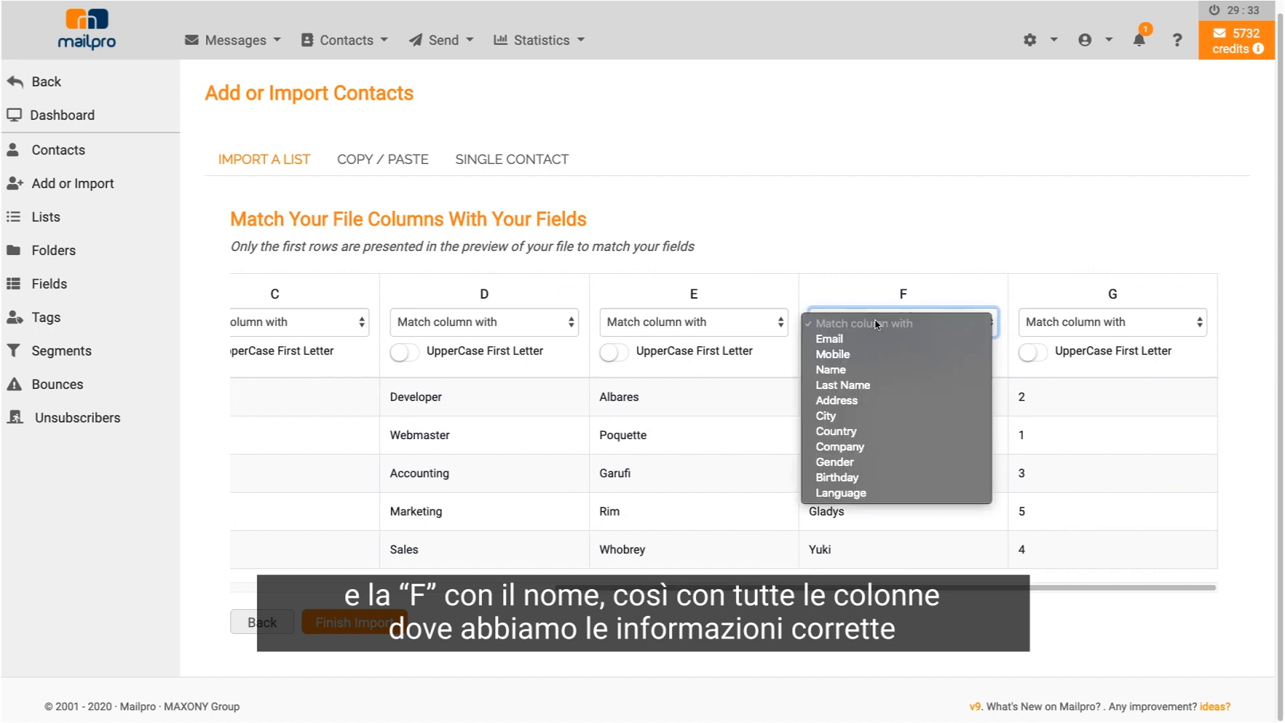
{"action": "left_click", "coordinate": [833, 370]}
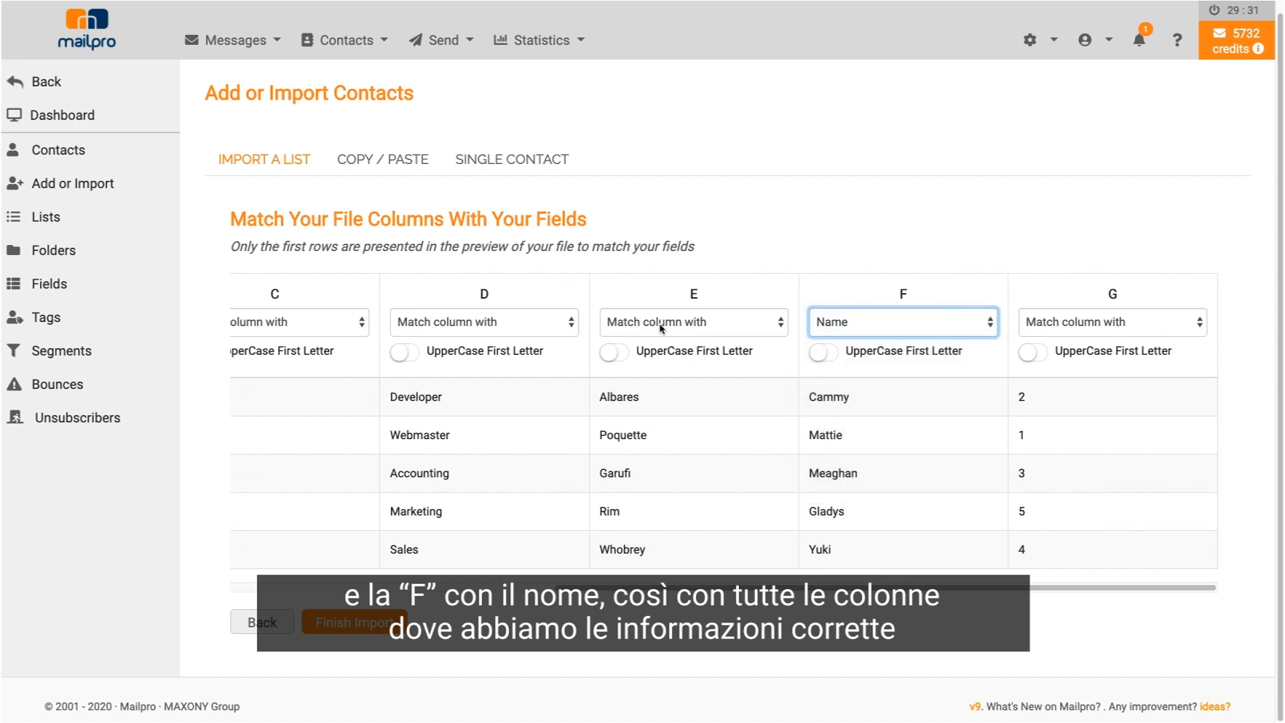
{"action": "left_click", "coordinate": [662, 327]}
{"action": "left_click", "coordinate": [660, 385]}
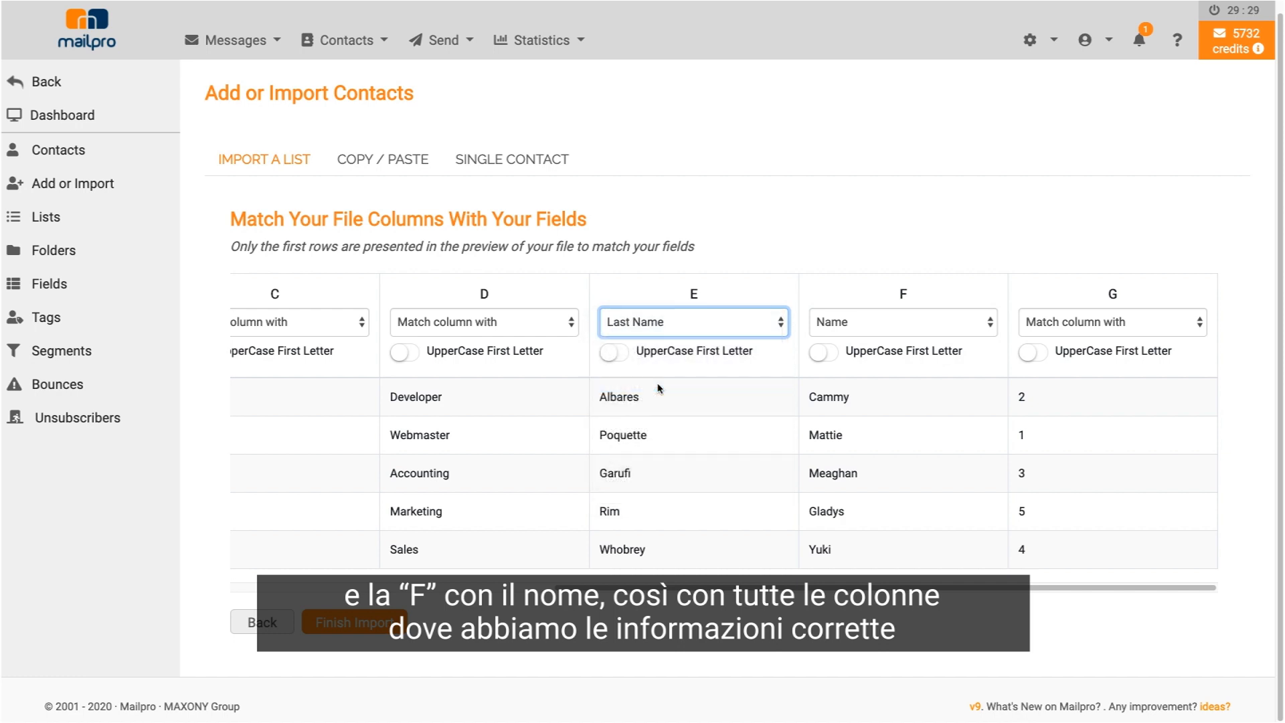
{"action": "left_click", "coordinate": [819, 352]}
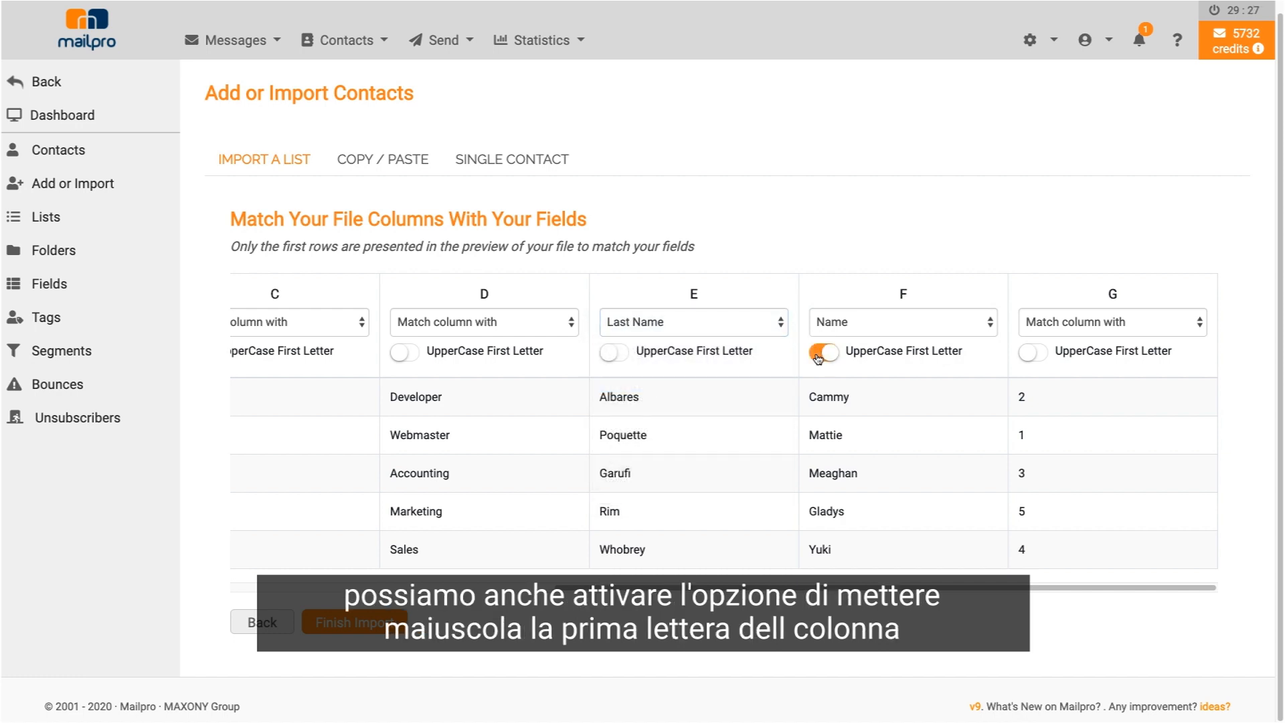
{"action": "left_click", "coordinate": [613, 353]}
- Map column B to City and finish the import
{"action": "left_click_drag", "start_coordinate": [903, 588], "coordinate": [593, 594]}
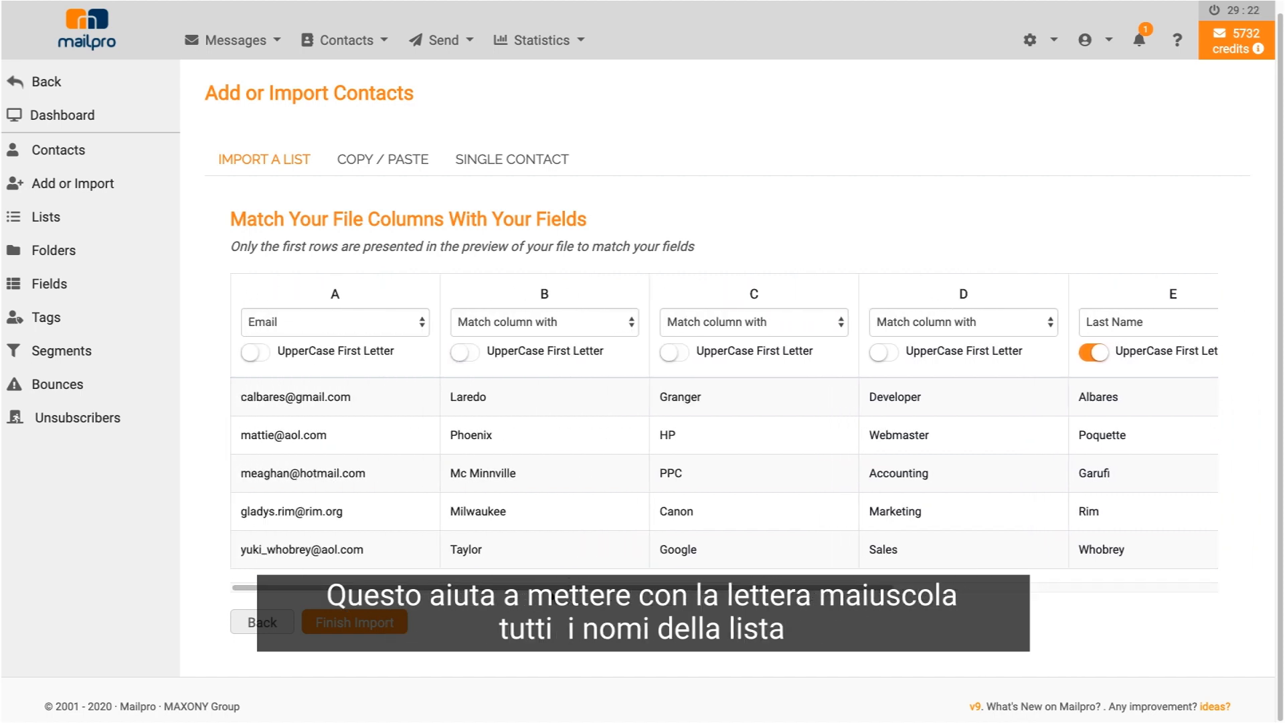
{"action": "left_click", "coordinate": [499, 324]}
{"action": "left_click", "coordinate": [499, 416]}
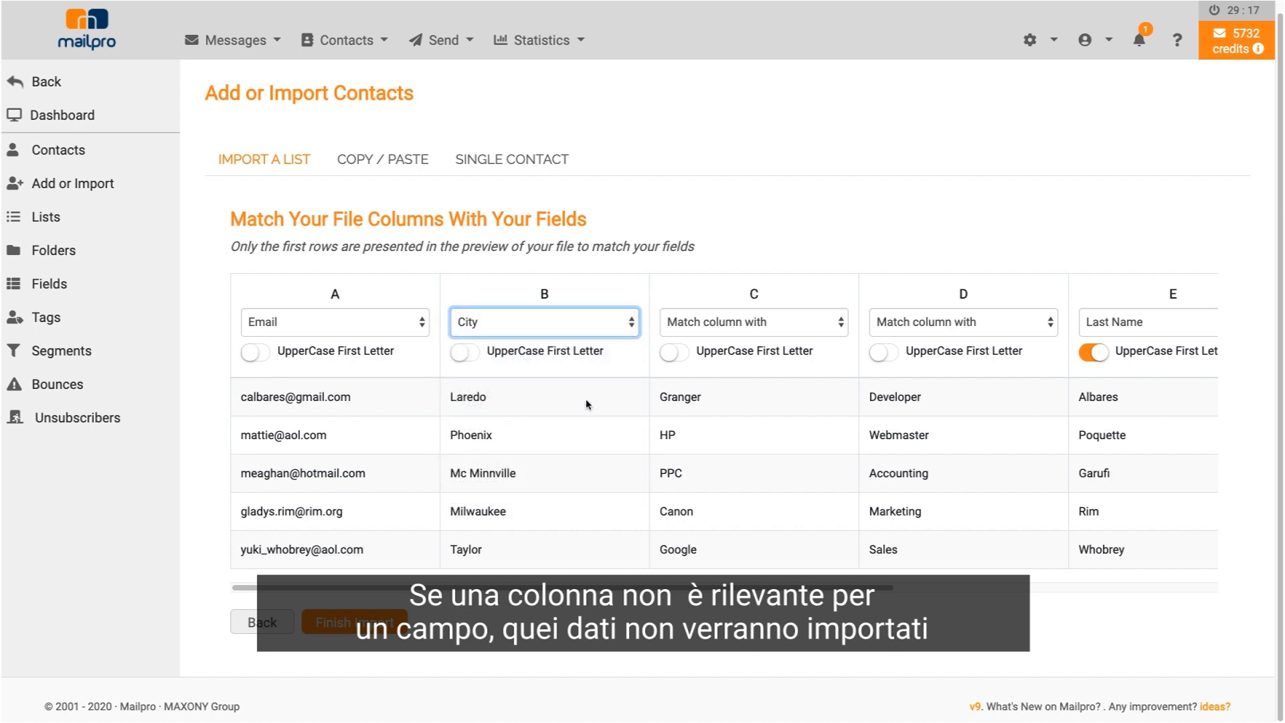
{"action": "left_click", "coordinate": [359, 620]}
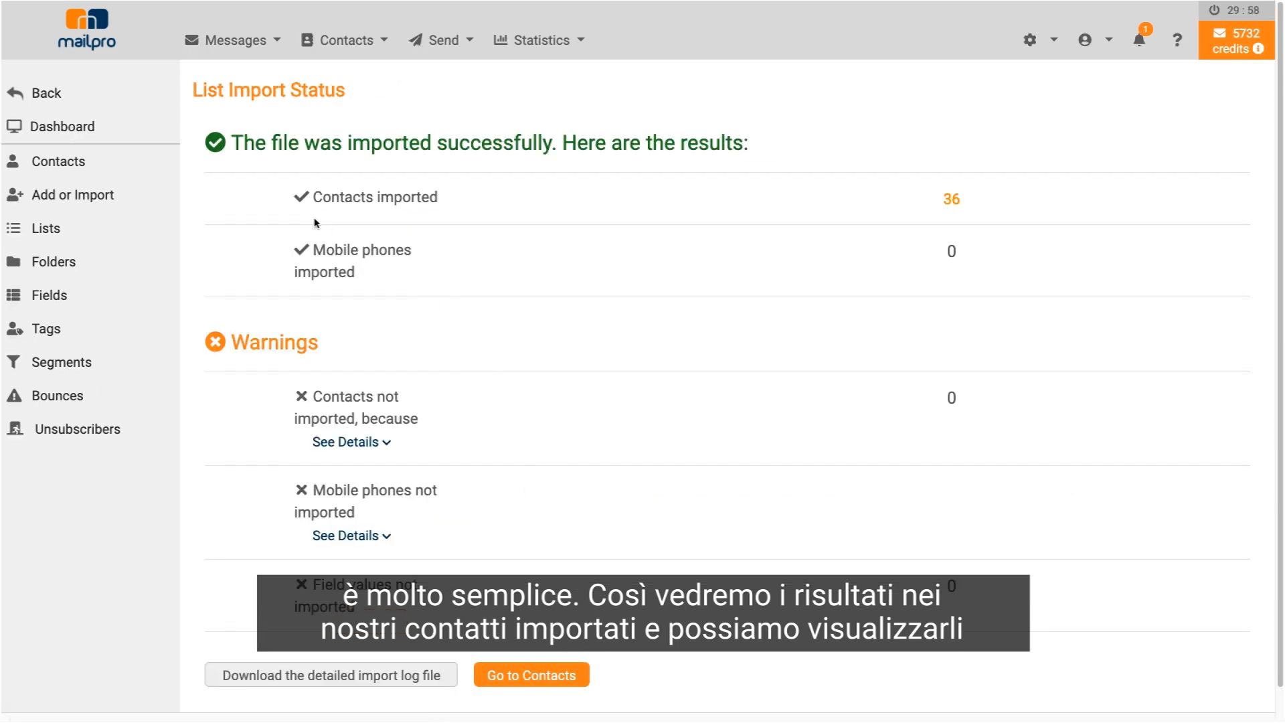
- Open the contacts list and scroll through the 36 imported contacts, then back up
{"action": "scroll", "coordinate": [581, 462], "scroll_direction": "down", "scroll_amount": 1}
{"action": "scroll", "coordinate": [581, 461], "scroll_direction": "down", "scroll_amount": 1}
{"action": "left_click", "coordinate": [509, 626]}
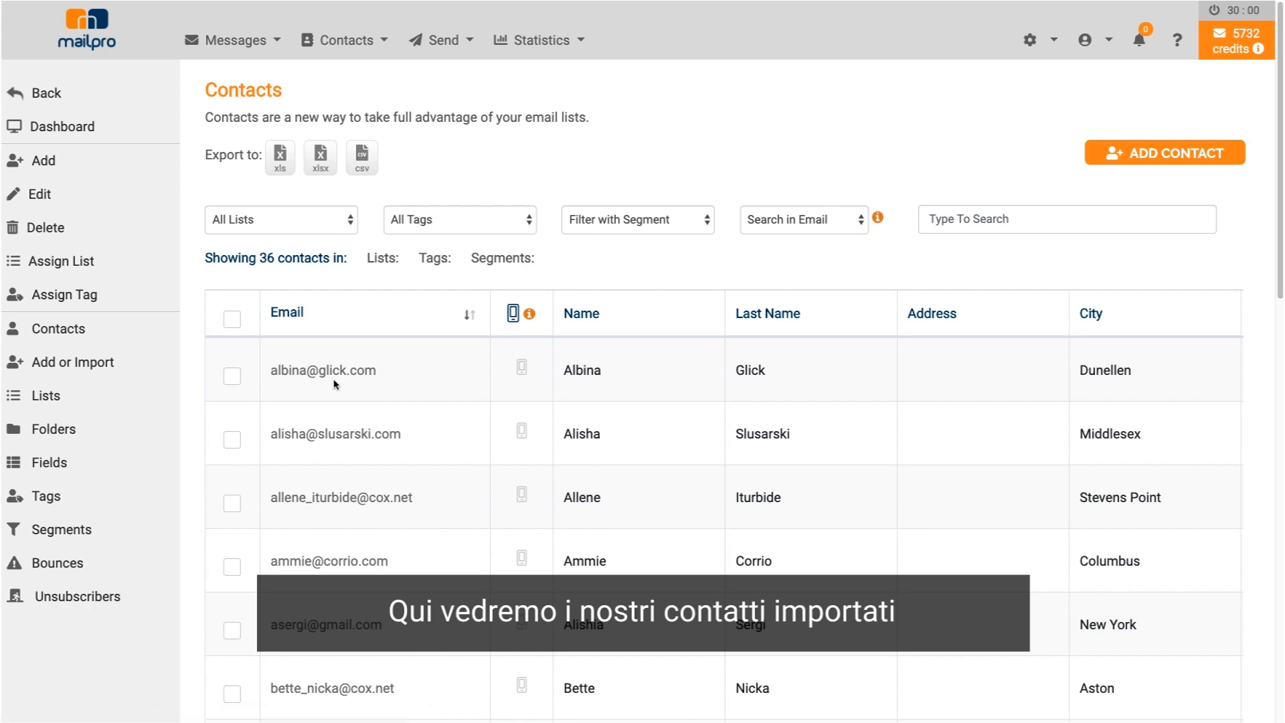
{"action": "scroll", "coordinate": [804, 362], "scroll_direction": "down", "scroll_amount": 1}
{"action": "scroll", "coordinate": [804, 359], "scroll_direction": "down", "scroll_amount": 10}
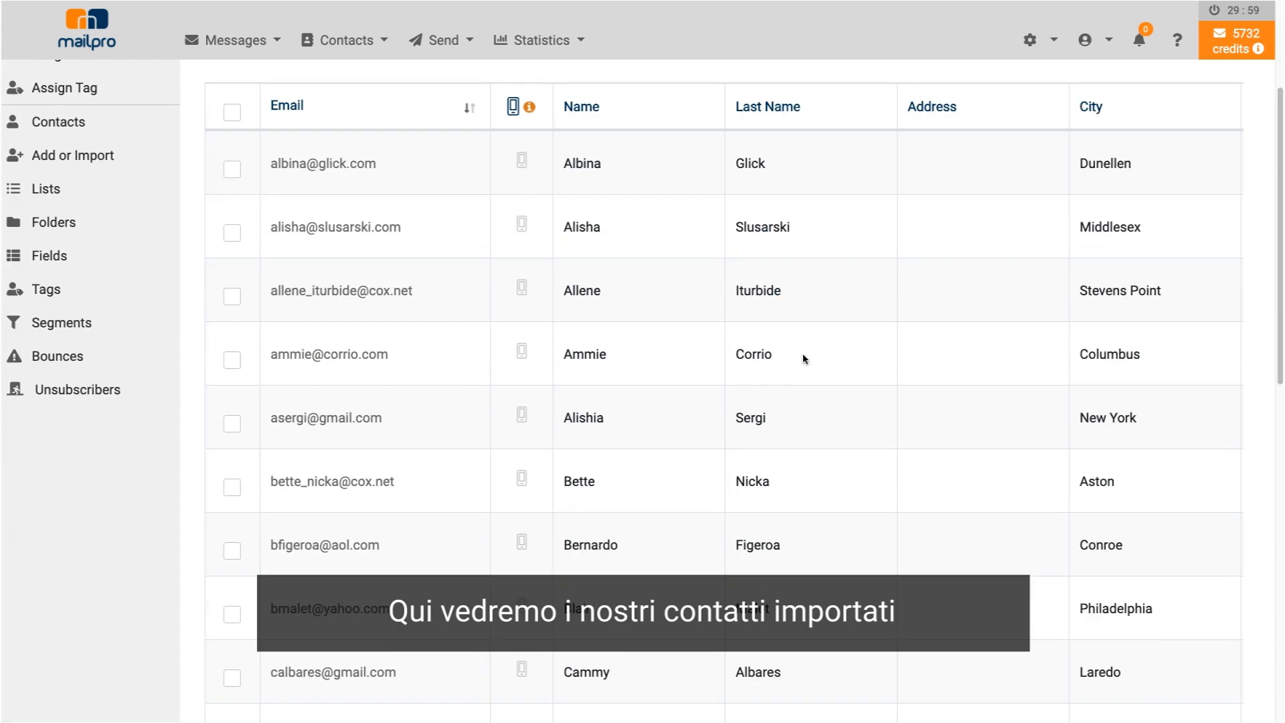
{"action": "scroll", "coordinate": [804, 358], "scroll_direction": "down", "scroll_amount": 4}
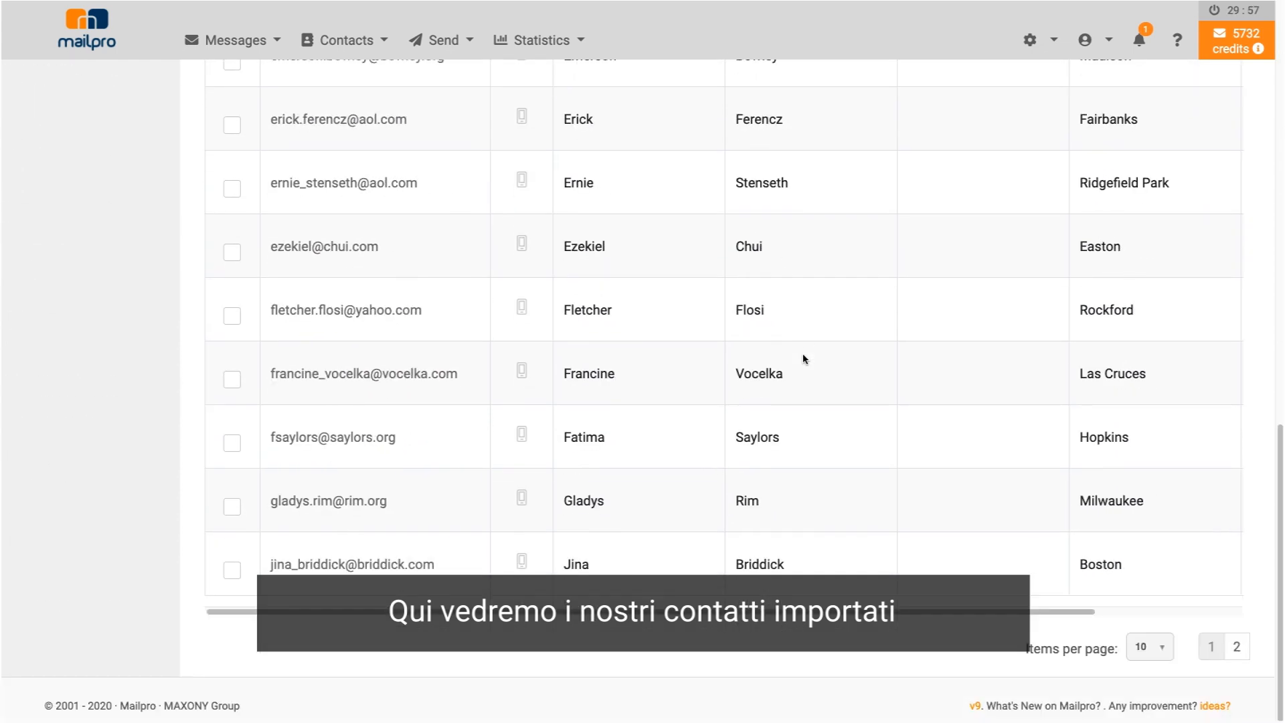
{"action": "scroll", "coordinate": [804, 359], "scroll_direction": "up", "scroll_amount": 14}
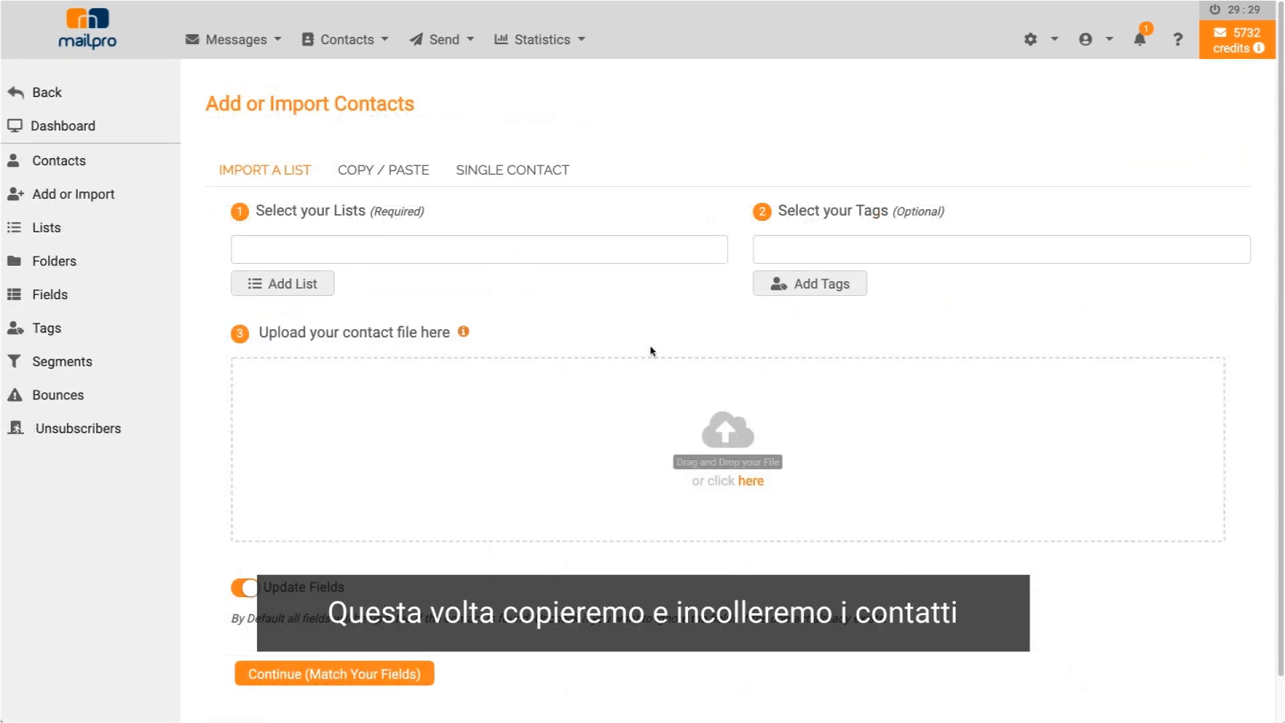
- On the Copy/Paste form, create 'My second List' and select it along with 'my list'
{"action": "left_click", "coordinate": [362, 175]}
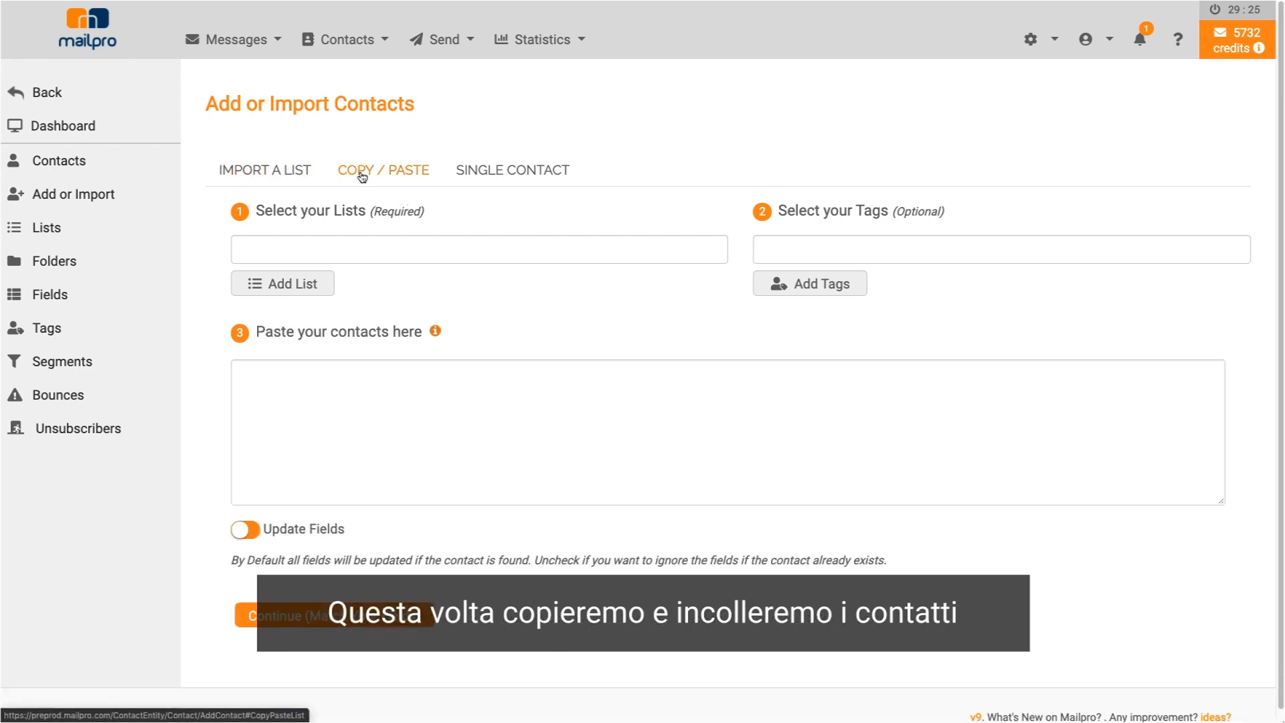
{"action": "left_click", "coordinate": [284, 283]}
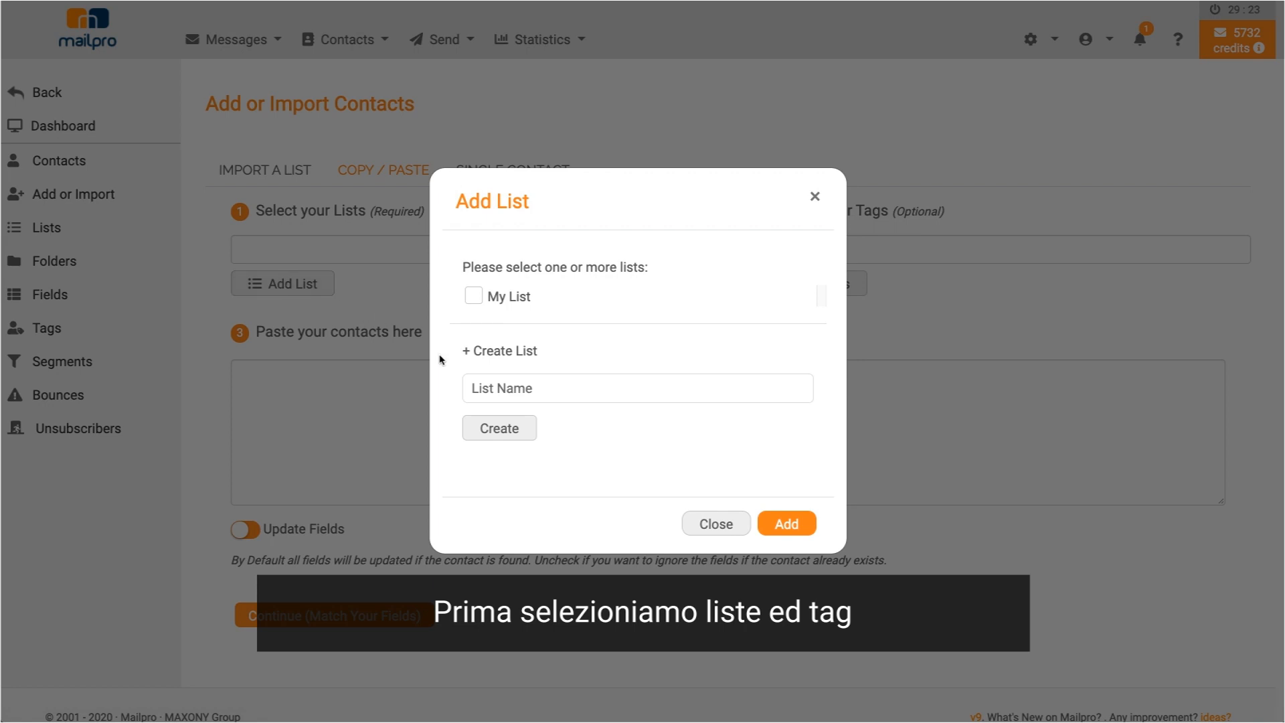
{"action": "left_click", "coordinate": [490, 394]}
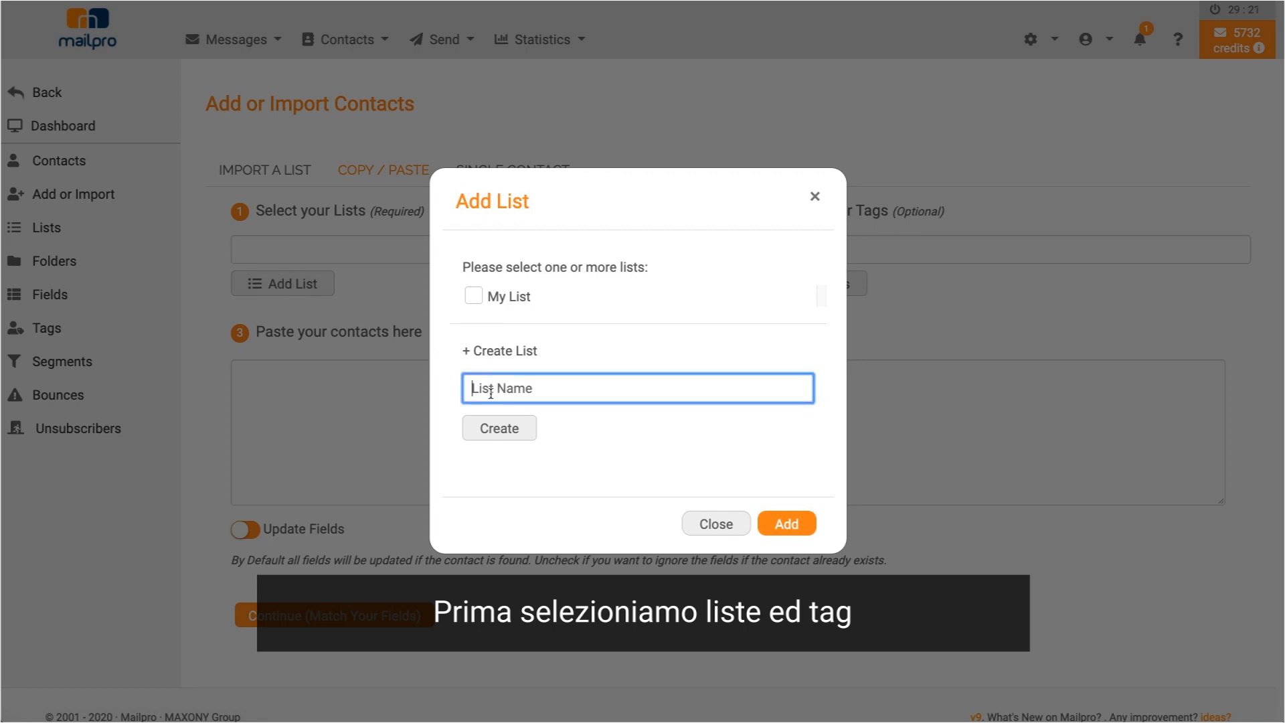
{"action": "type", "text": "My second List"}
{"action": "left_click", "coordinate": [498, 431]}
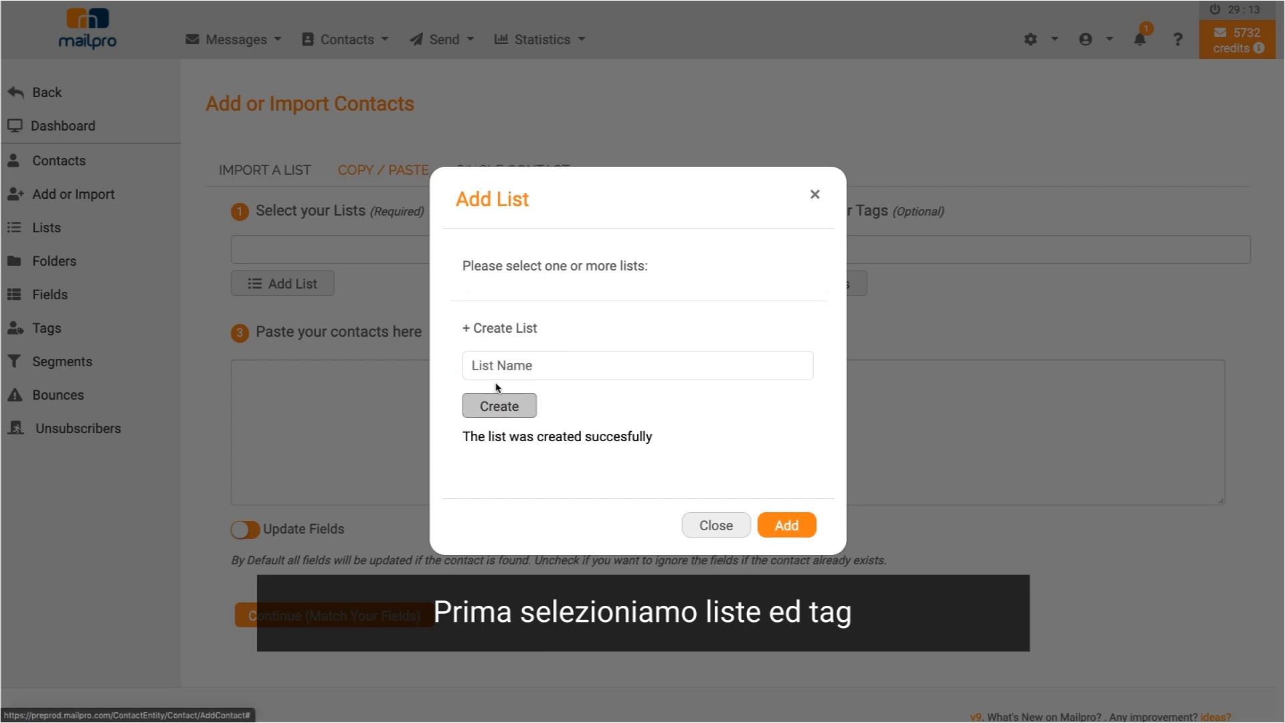
{"action": "left_click", "coordinate": [474, 273]}
{"action": "left_click", "coordinate": [473, 296]}
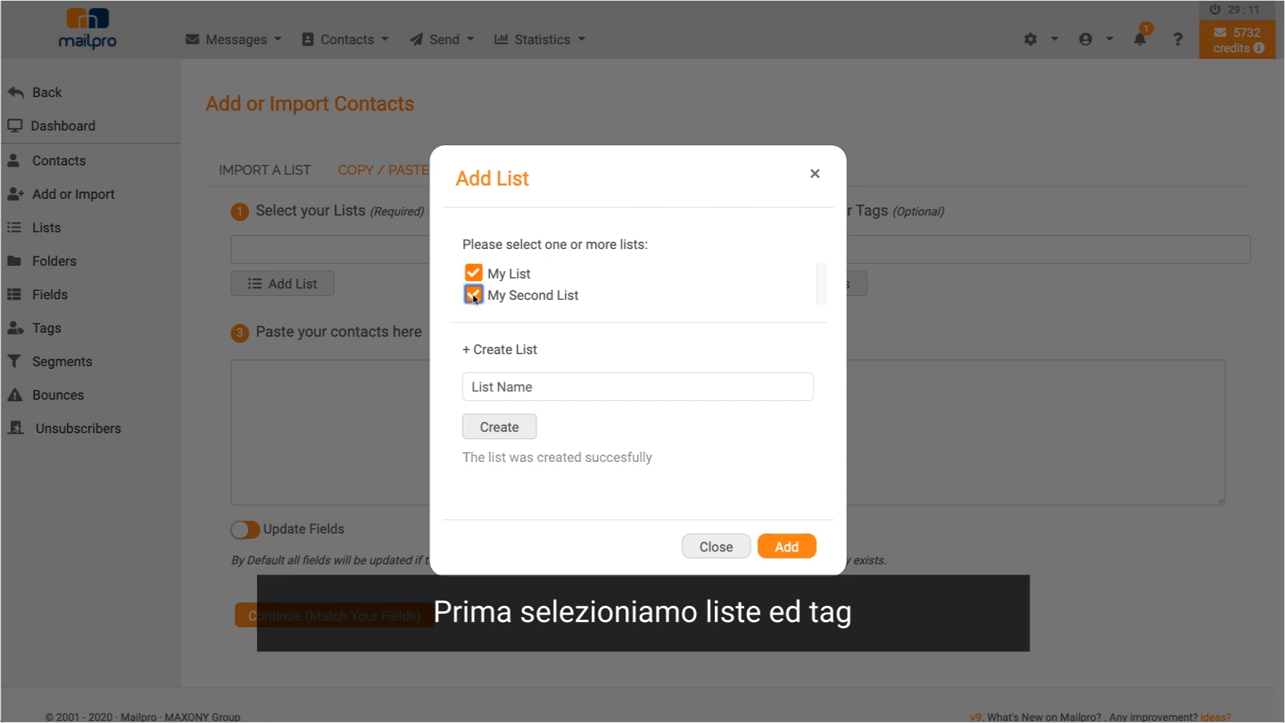
{"action": "left_click", "coordinate": [776, 548]}
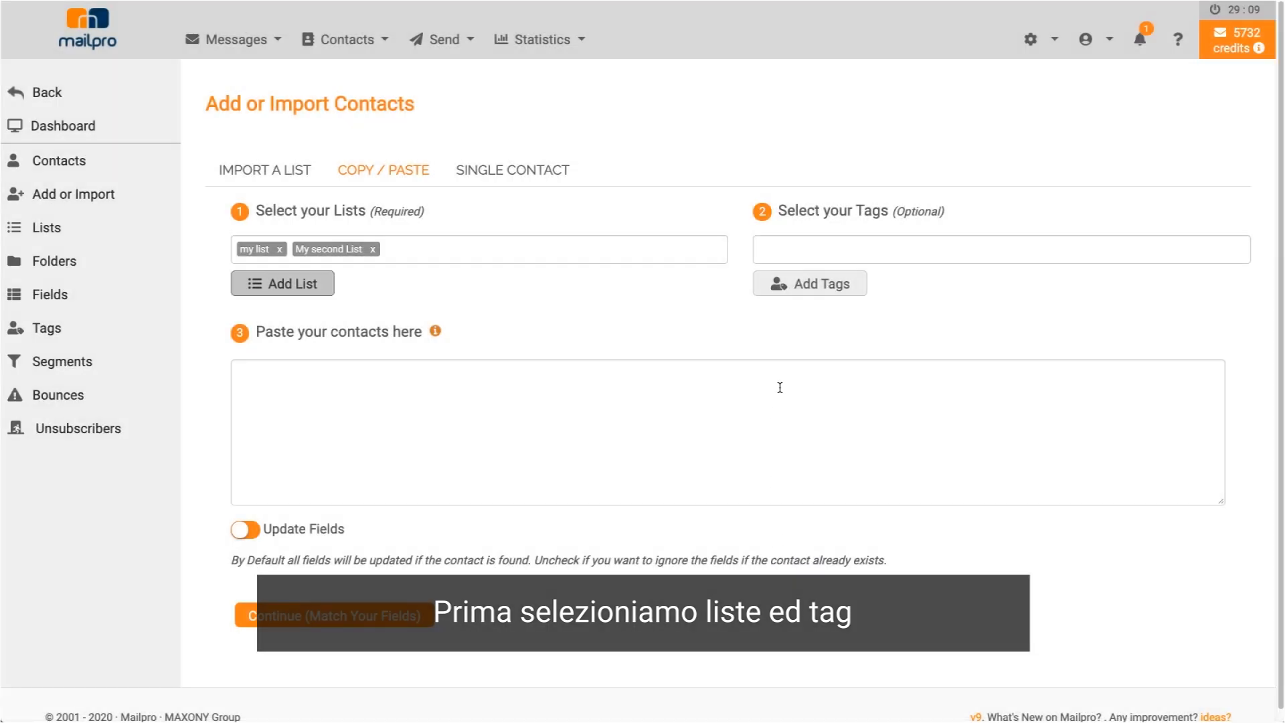
- Create the 'Copy Paste' tag and apply it to the pasted contacts
{"action": "left_click", "coordinate": [812, 285]}
{"action": "left_click", "coordinate": [526, 410]}
{"action": "type", "text": "Cop"}
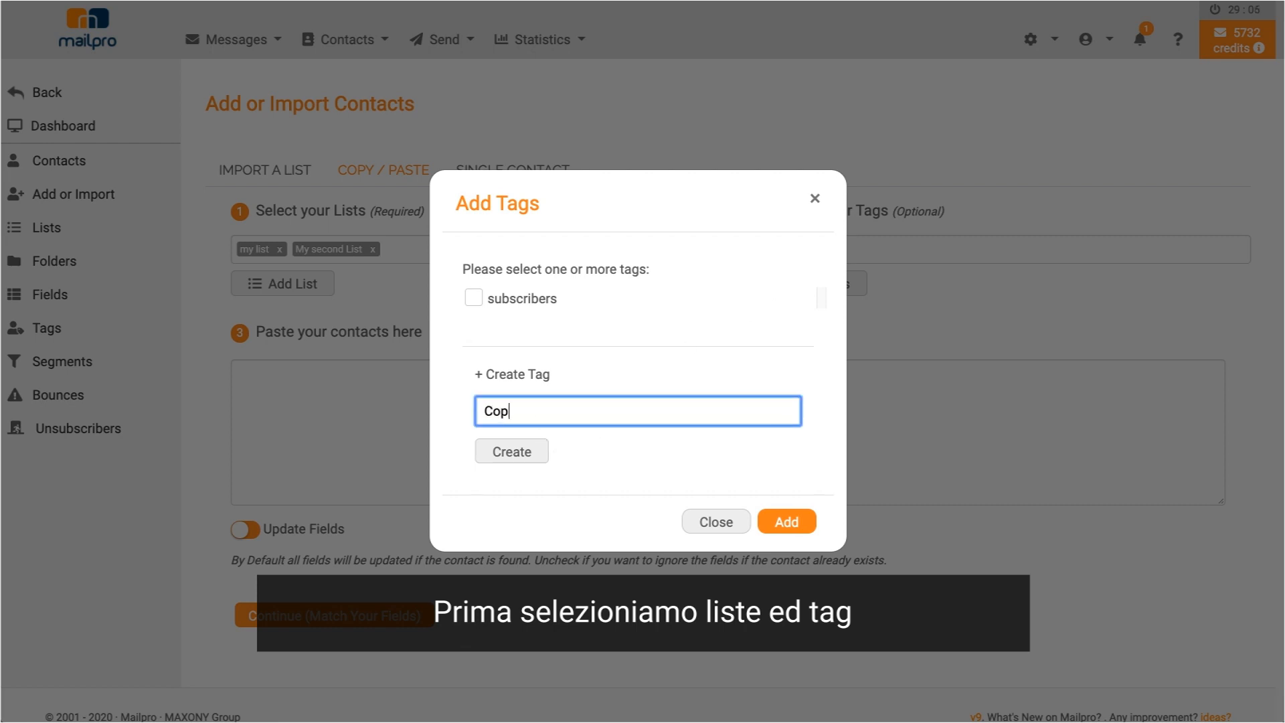
{"action": "type", "text": "y Paste"}
{"action": "left_click", "coordinate": [506, 458]}
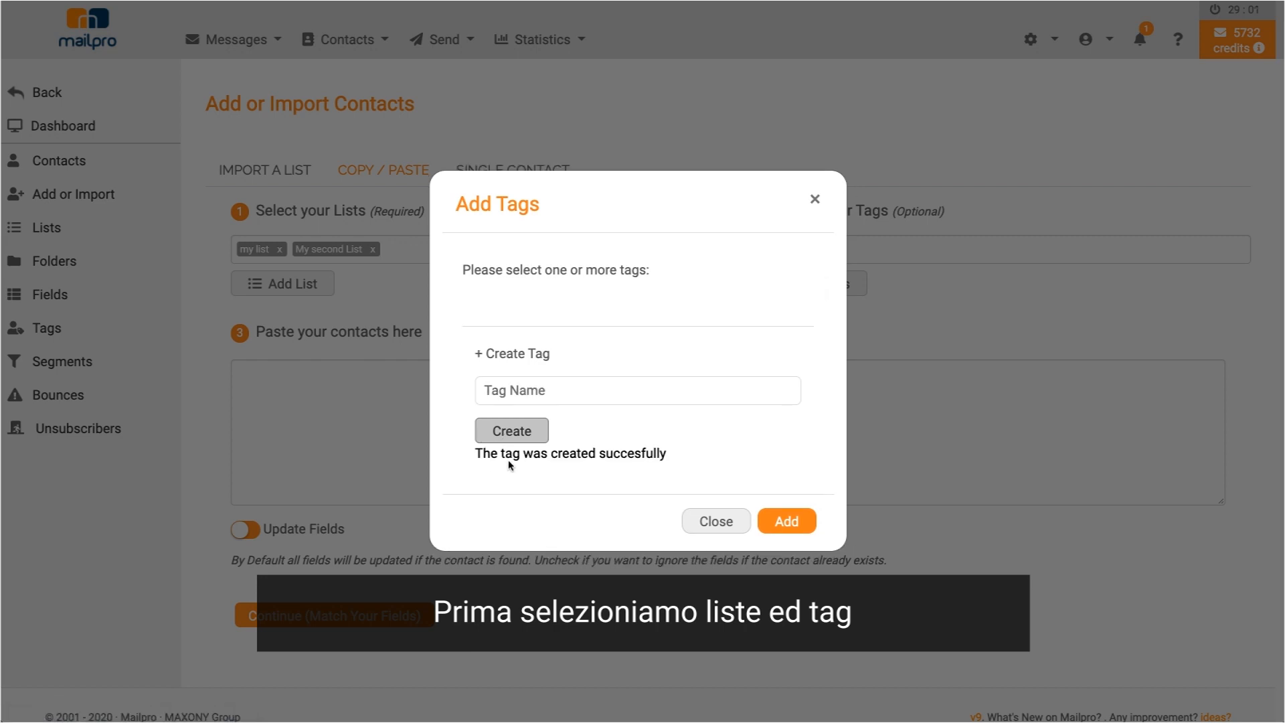
{"action": "left_click", "coordinate": [474, 278]}
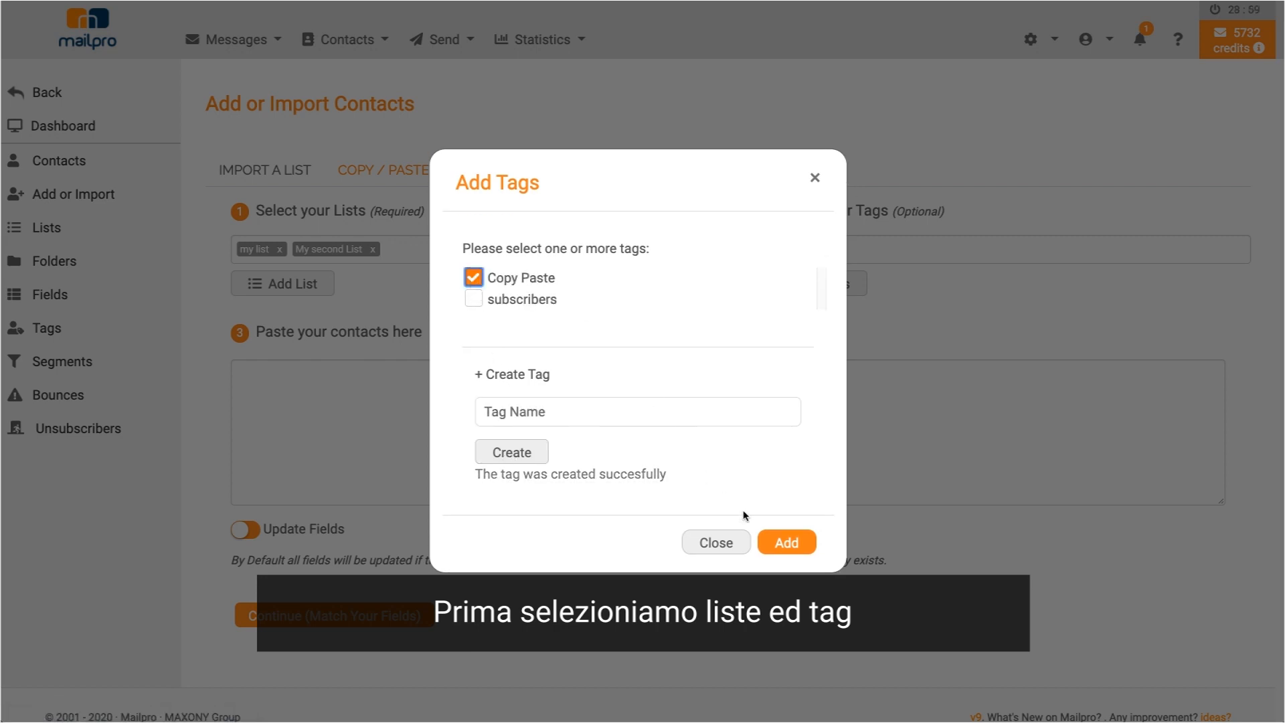
{"action": "left_click", "coordinate": [786, 544]}
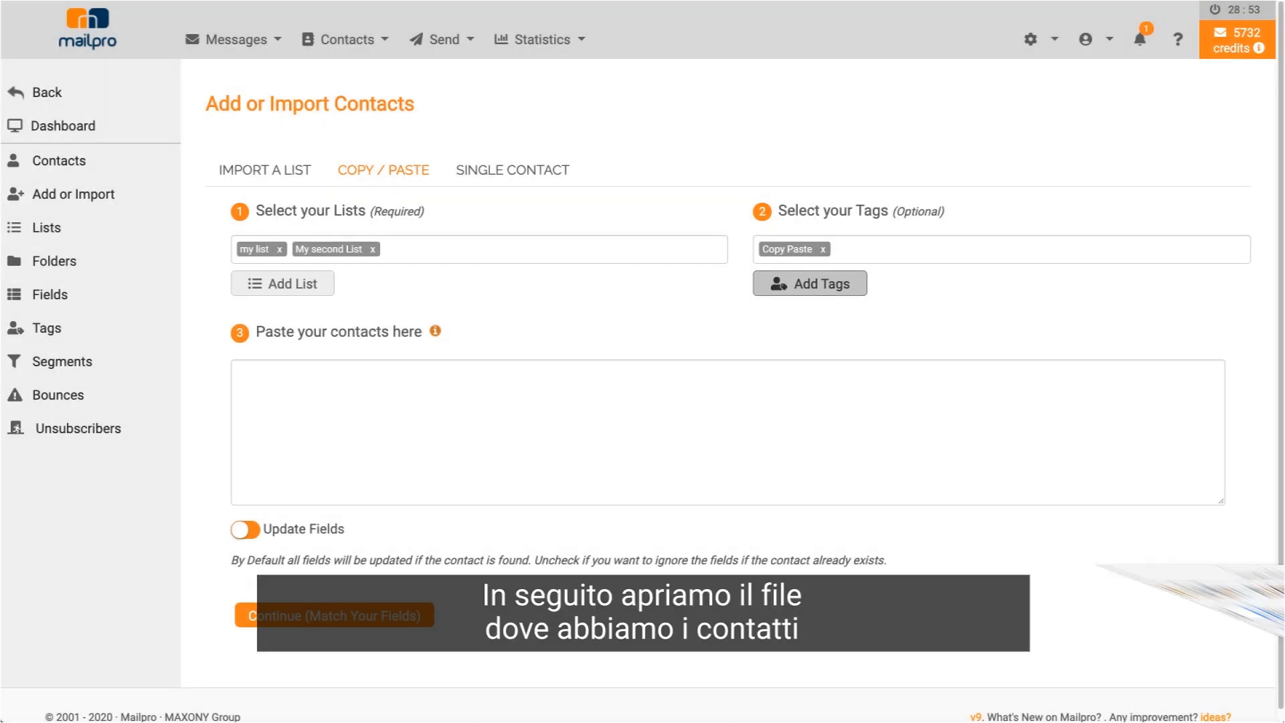
- Select cells A1:F8 of List-to-copy-paste.xls in OpenOffice Calc, then return to Mailpro
{"action": "left_click", "coordinate": [693, 424]}
{"action": "left_click_drag", "start_coordinate": [720, 248], "coordinate": [224, 438]}
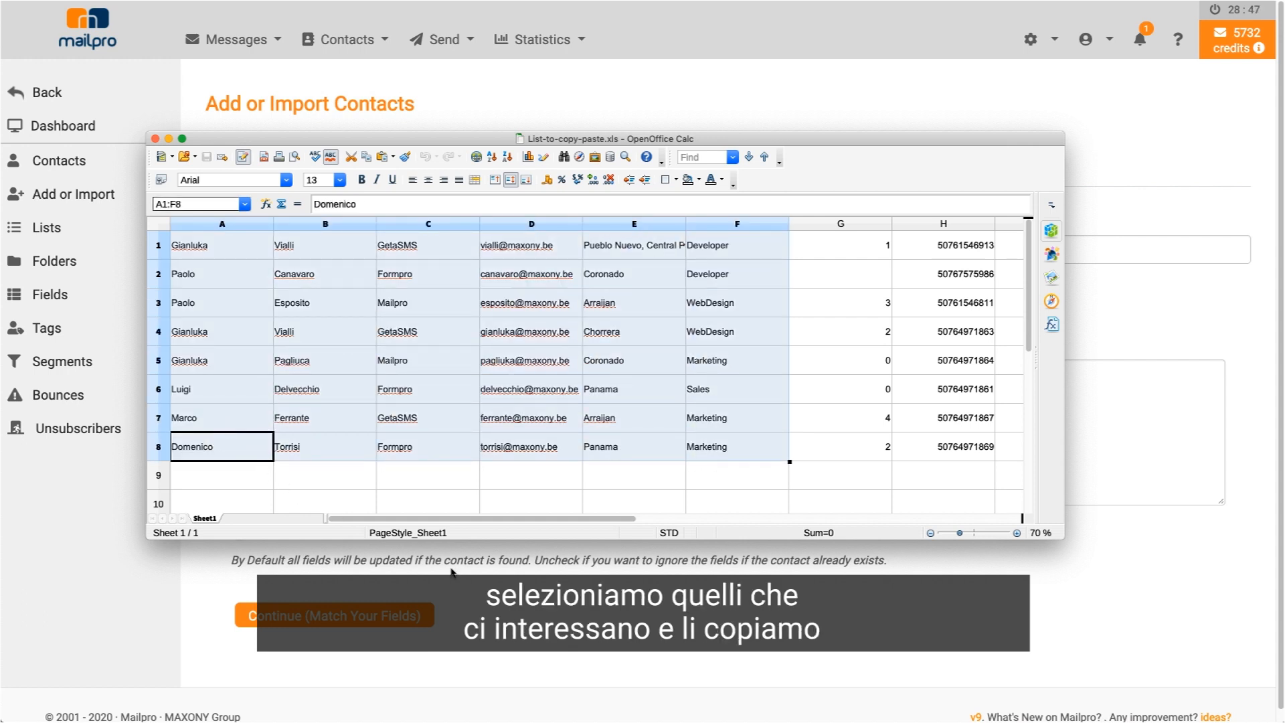
{"action": "left_click", "coordinate": [496, 581]}
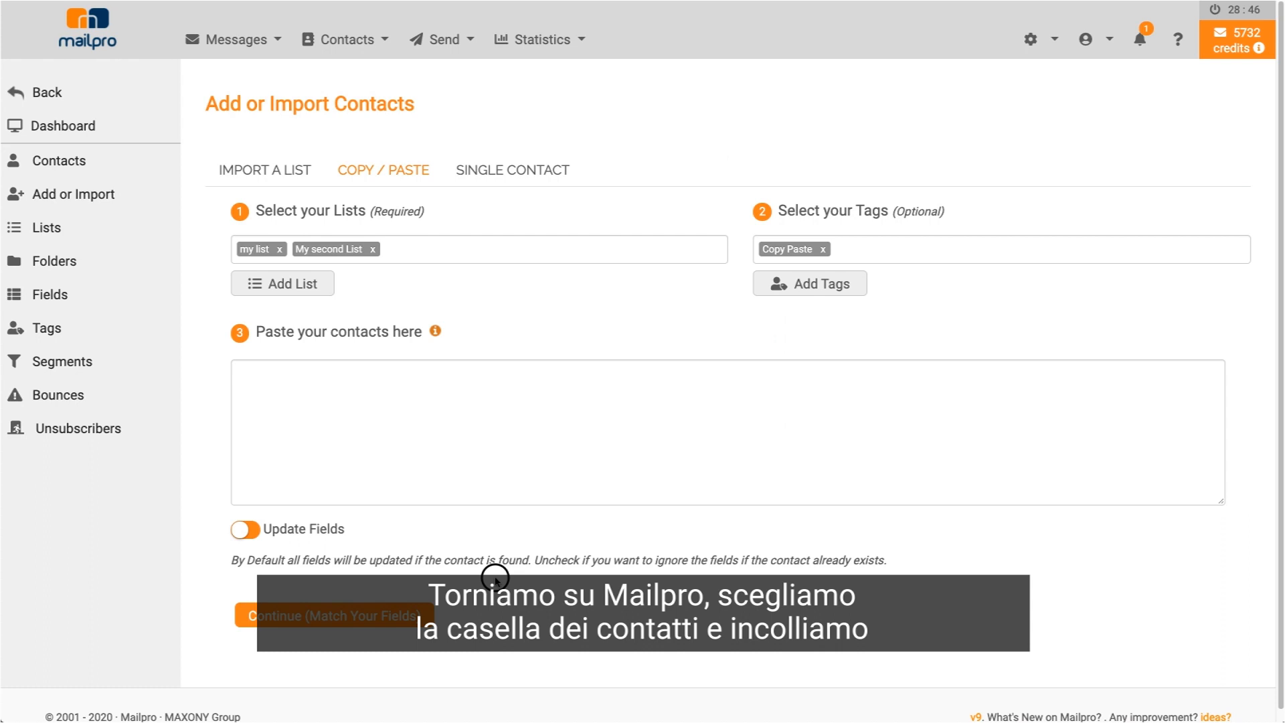
- Paste the copied contacts into the Copy/Paste box and continue to column matching
{"action": "left_click", "coordinate": [265, 375]}
{"action": "key", "text": "ctrl+v"}
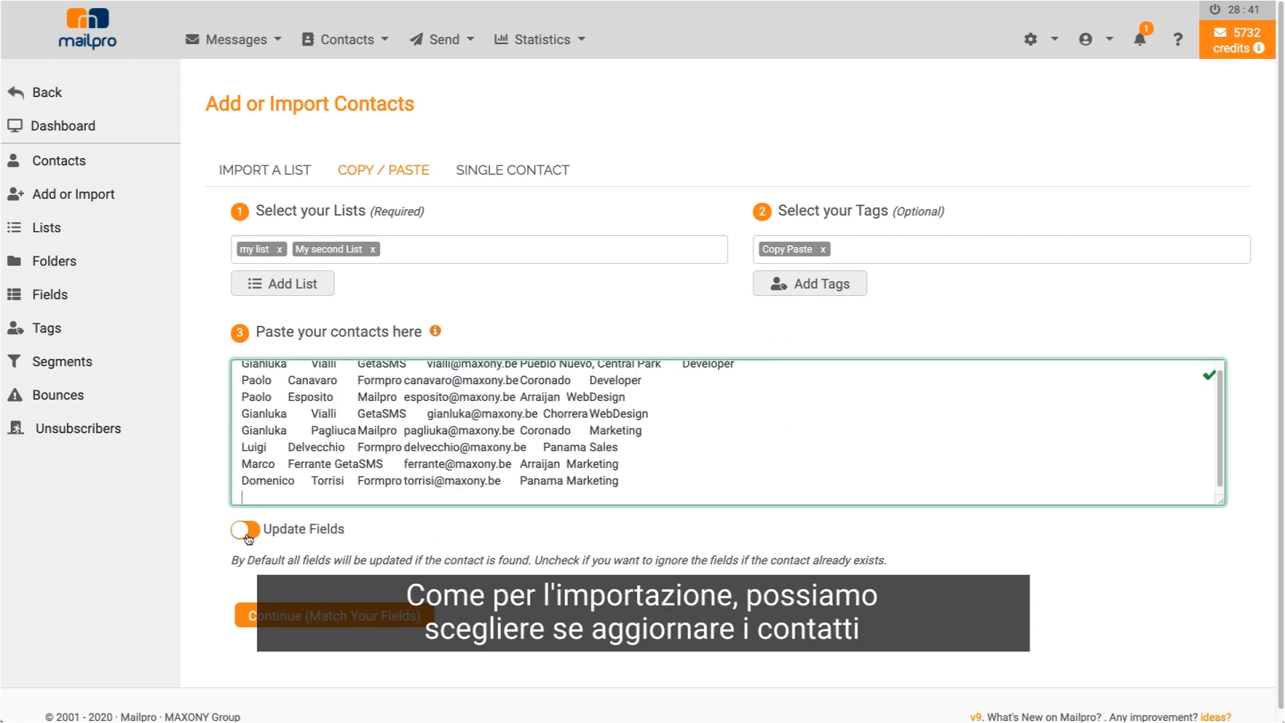
{"action": "scroll", "coordinate": [249, 537], "scroll_direction": "down", "scroll_amount": 1}
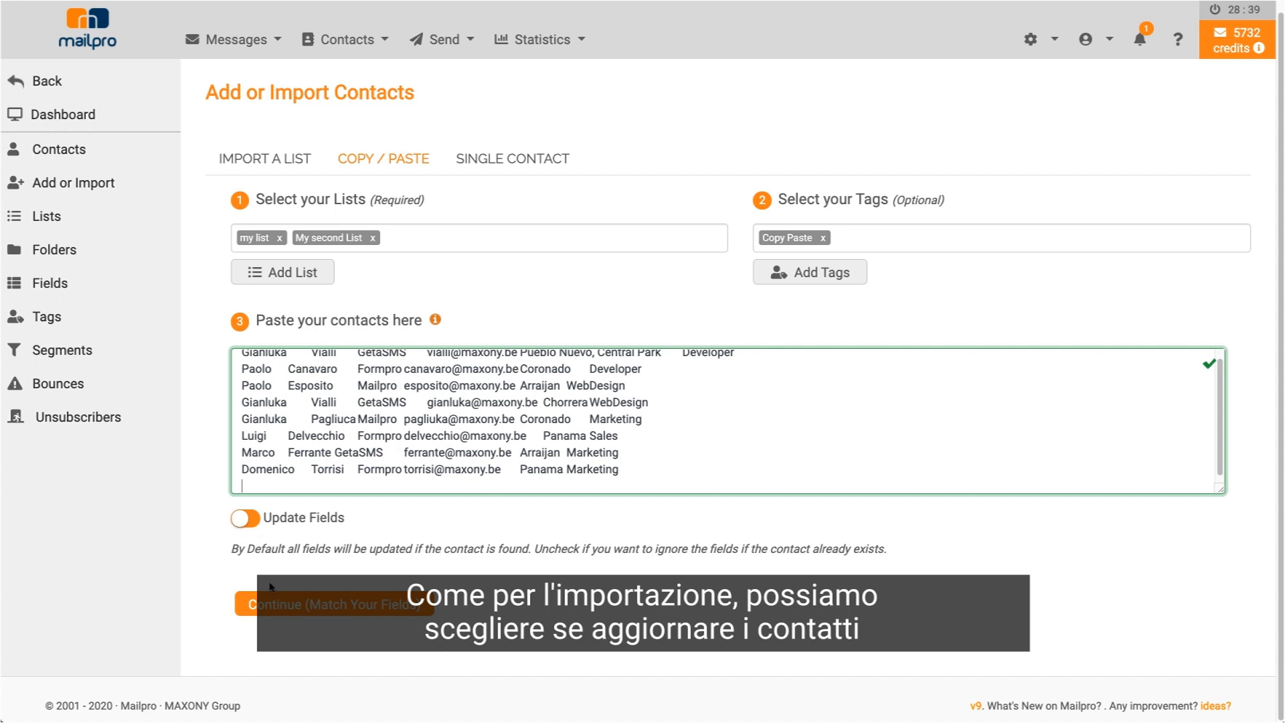
{"action": "left_click", "coordinate": [292, 605]}
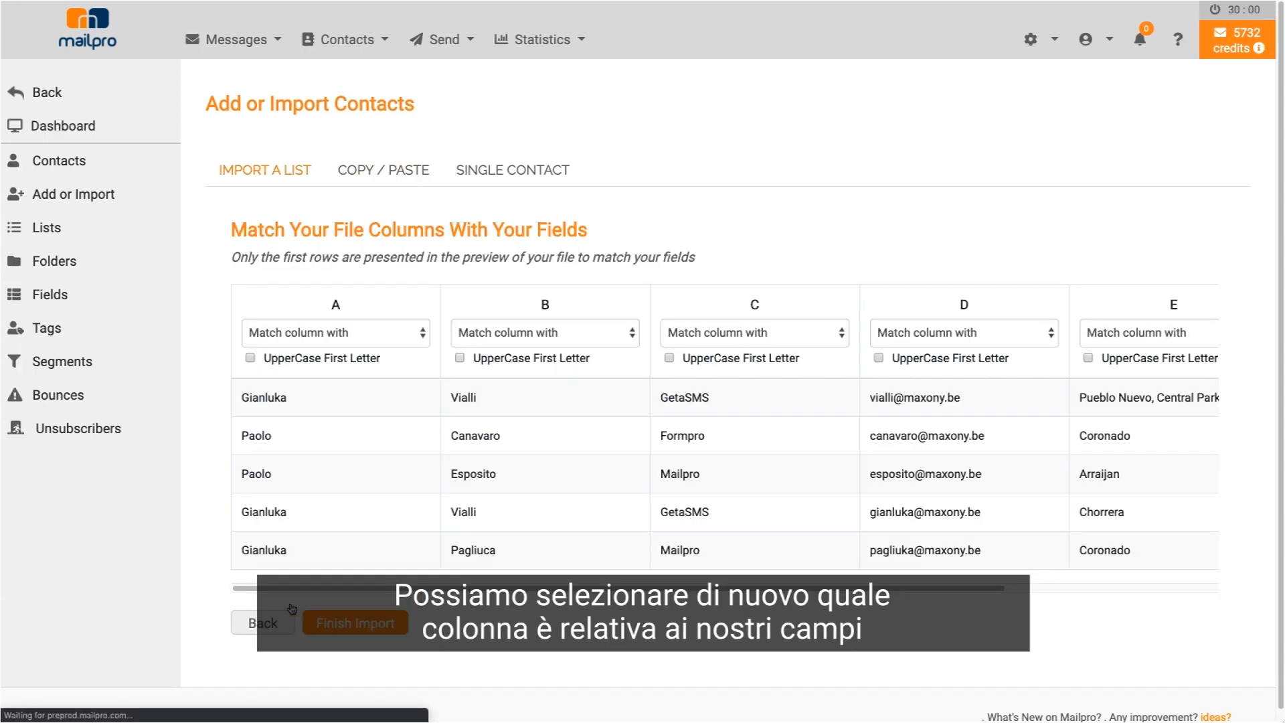
- Map column A to Name and B to Last Name, leaving column C unmatched
{"action": "left_click", "coordinate": [321, 336]}
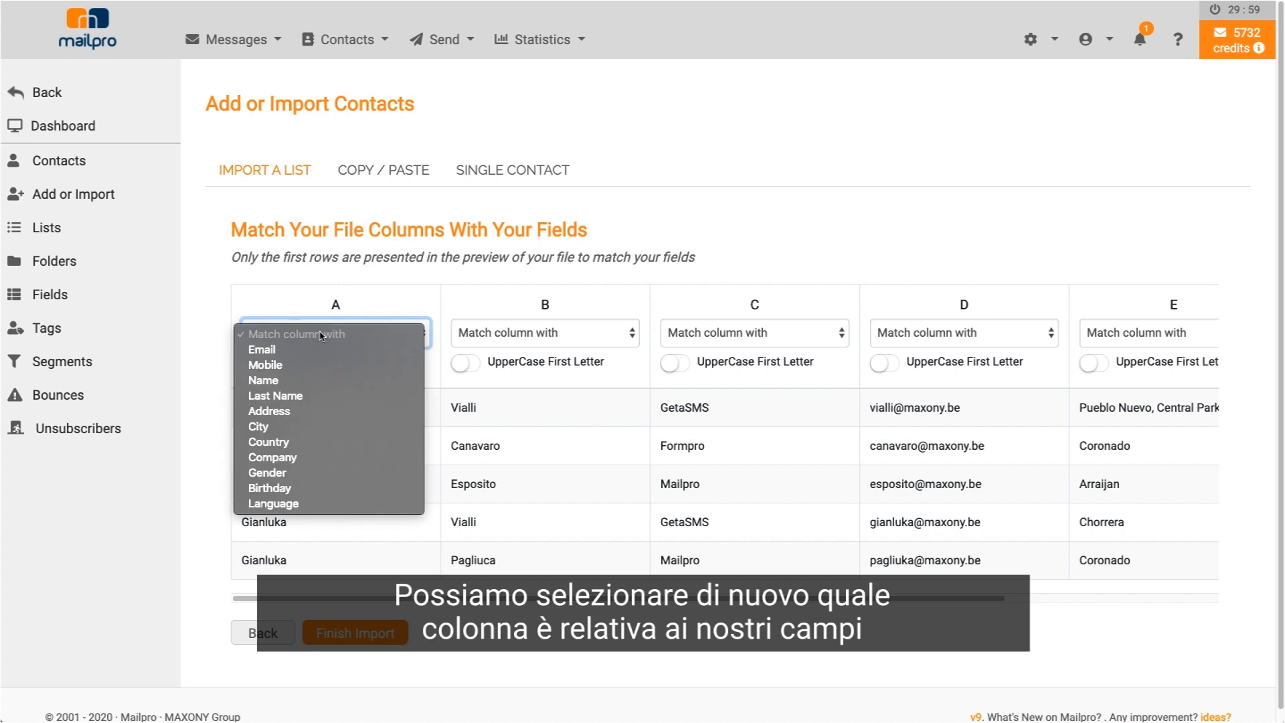
{"action": "left_click", "coordinate": [304, 381]}
{"action": "left_click", "coordinate": [489, 333]}
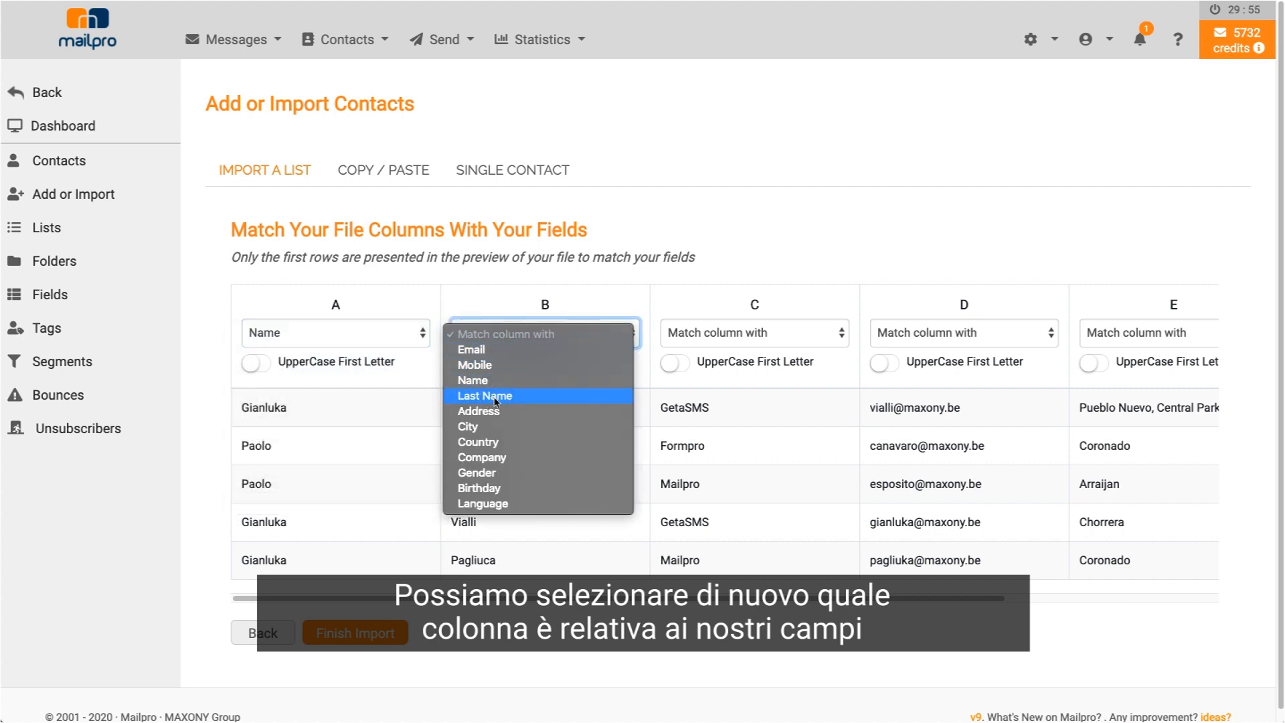
{"action": "left_click", "coordinate": [495, 395]}
{"action": "left_click", "coordinate": [714, 333]}
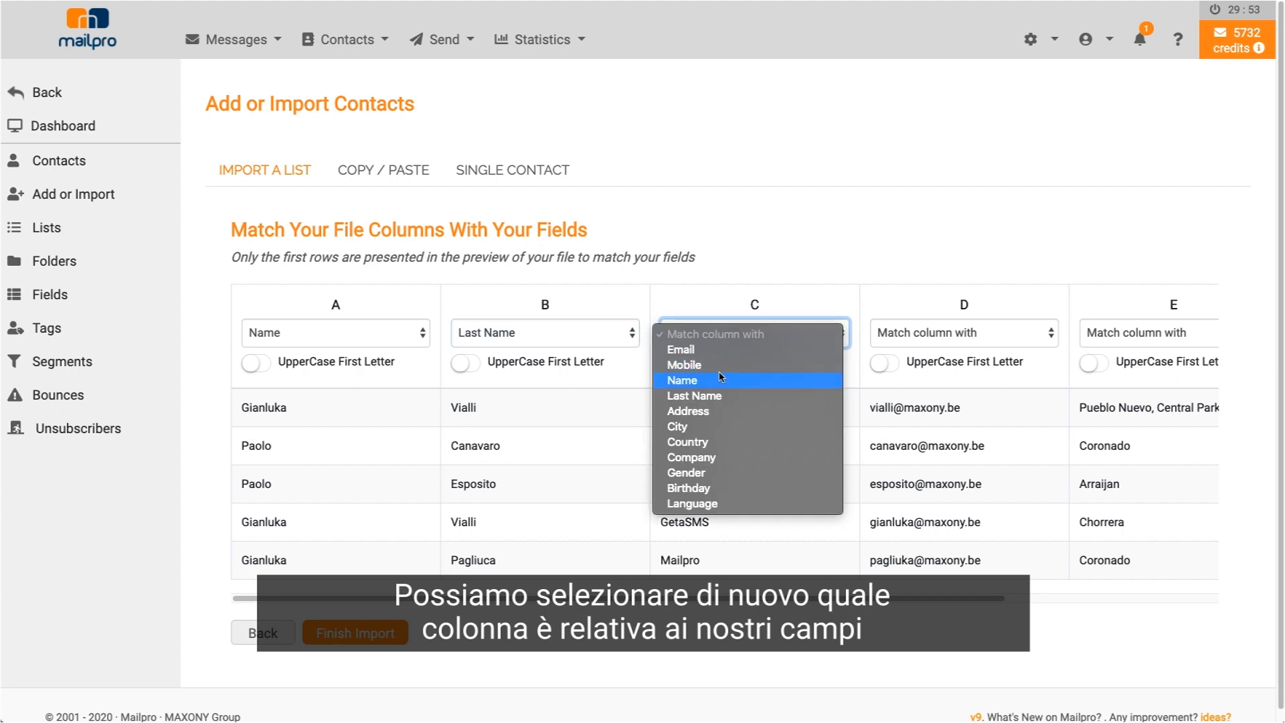
{"action": "left_click", "coordinate": [905, 341]}
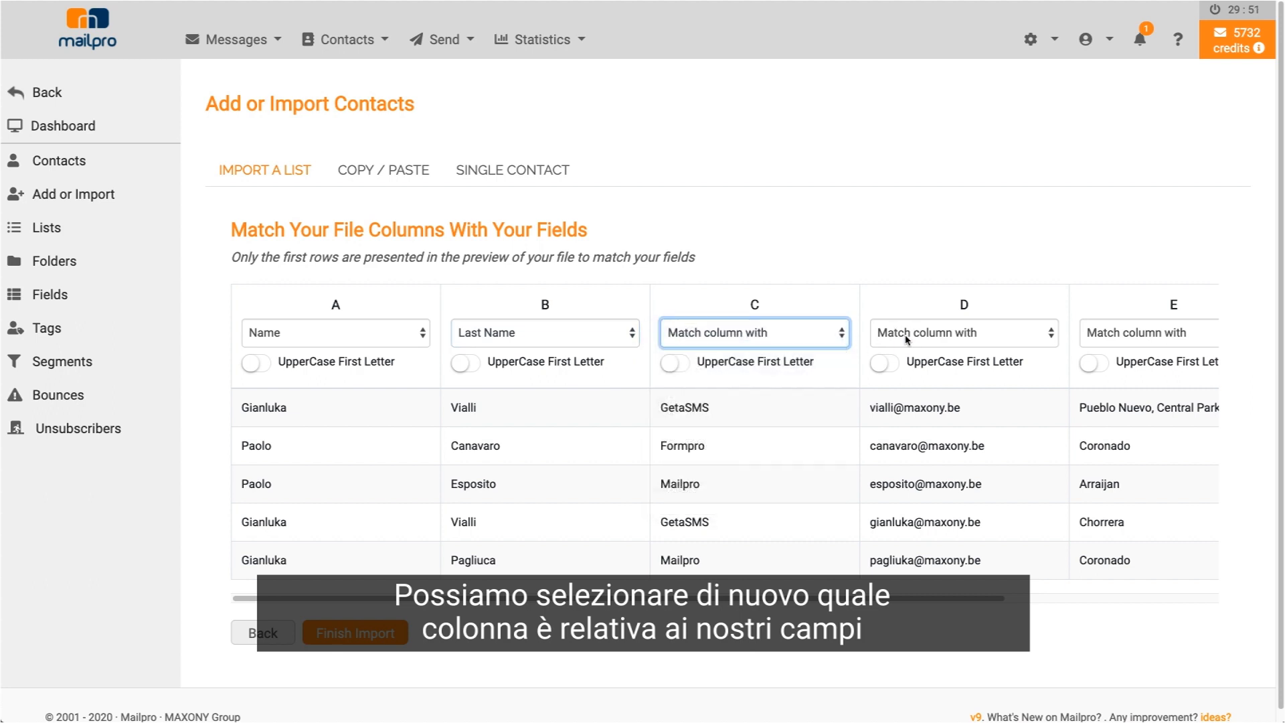
- Map column D to Email and E to Address, then finish the import
{"action": "left_click", "coordinate": [907, 339]}
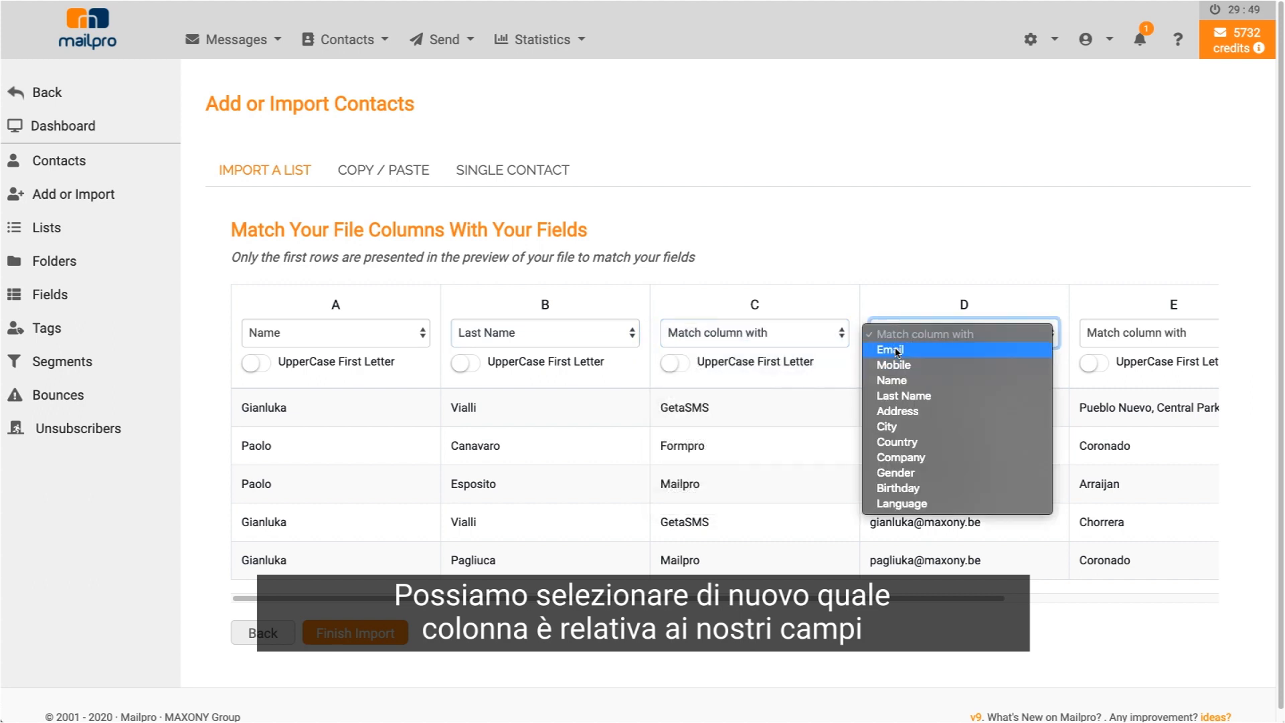
{"action": "left_click", "coordinate": [896, 348]}
{"action": "left_click", "coordinate": [1082, 334]}
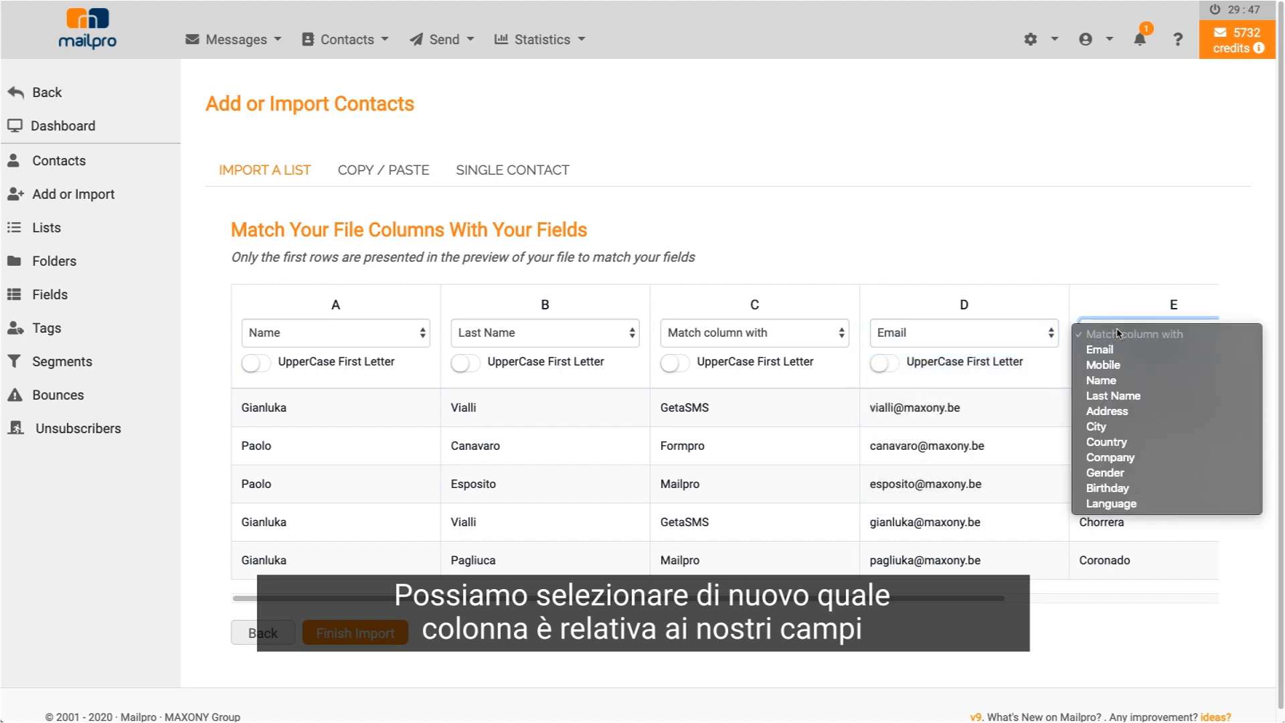
{"action": "left_click", "coordinate": [1125, 413]}
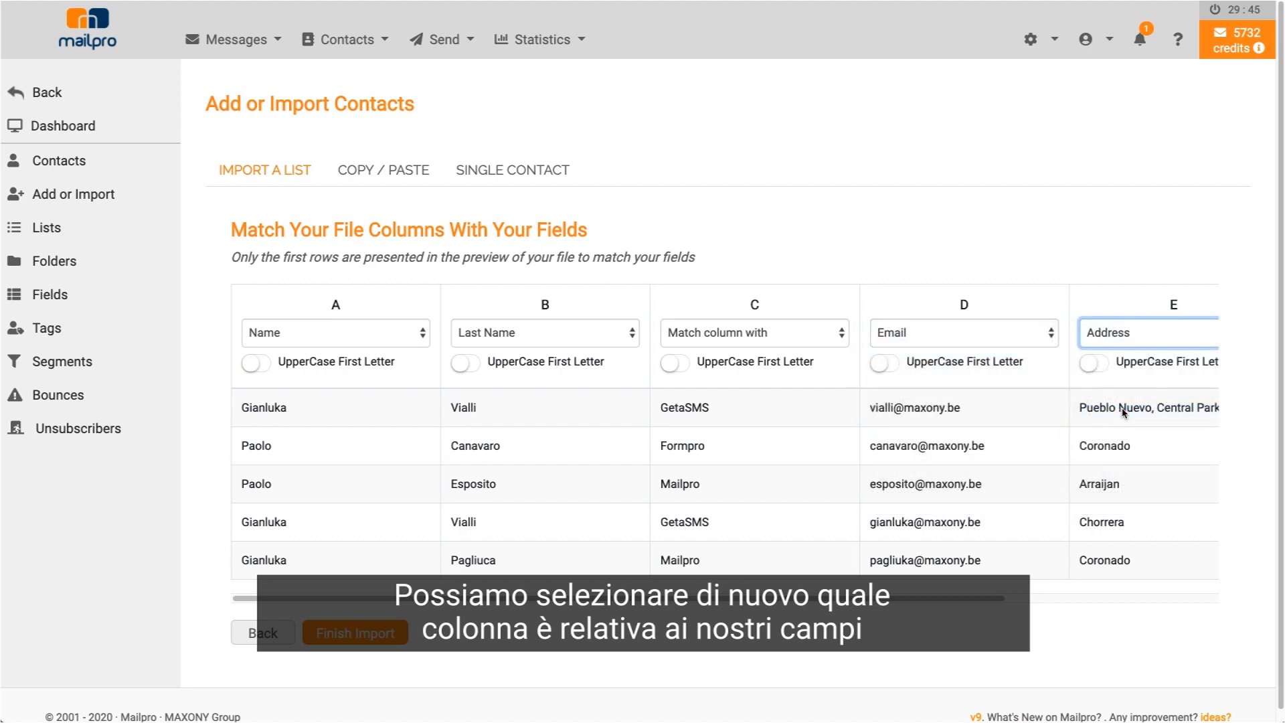
{"action": "scroll", "coordinate": [348, 633], "scroll_direction": "down", "scroll_amount": 1}
{"action": "left_click", "coordinate": [340, 629]}
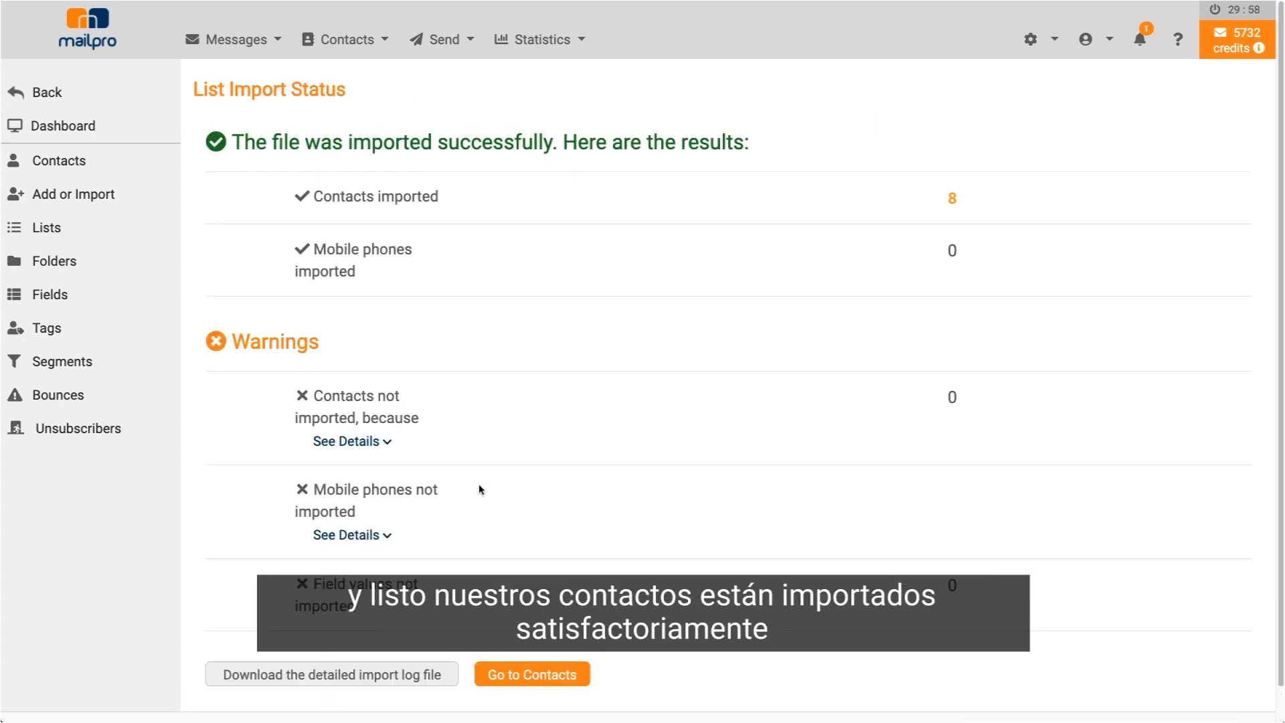
- Confirm 8 contacts were imported, go to Contacts, and switch to the Single Contact form
{"action": "left_click_drag", "start_coordinate": [957, 196], "coordinate": [368, 198]}
{"action": "scroll", "coordinate": [516, 583], "scroll_direction": "down", "scroll_amount": 1}
{"action": "left_click", "coordinate": [516, 646]}
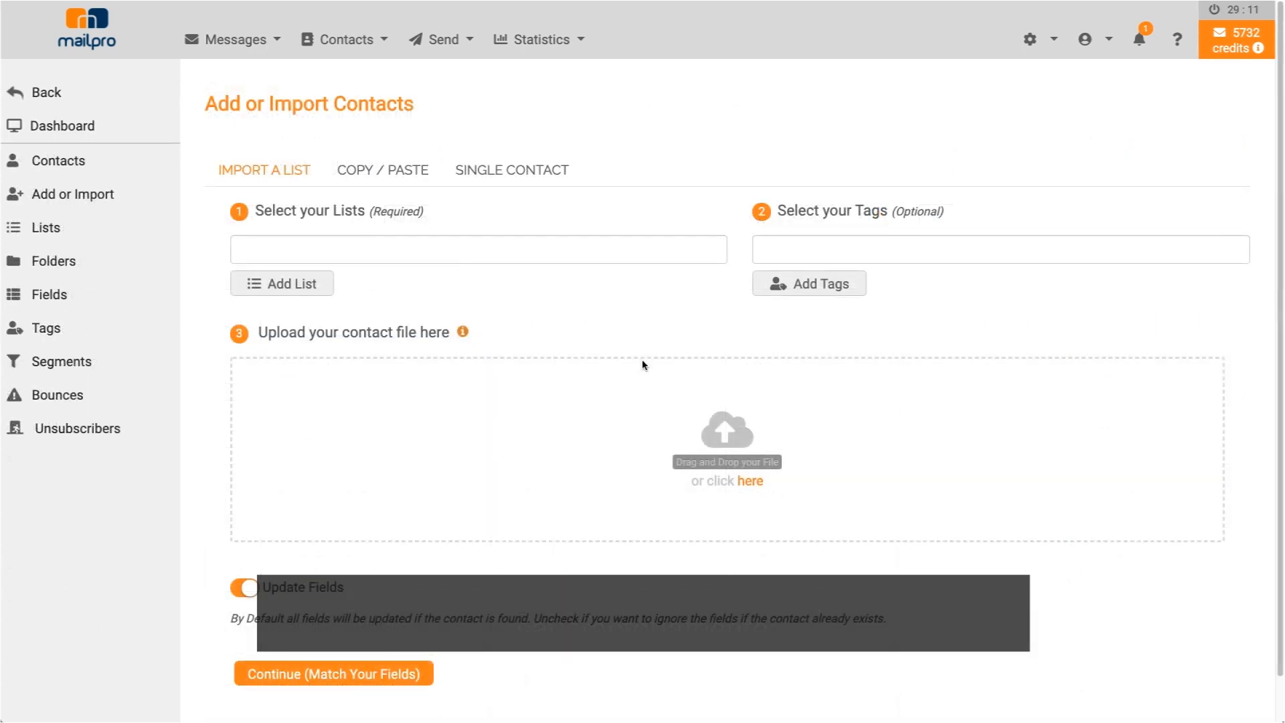
{"action": "left_click", "coordinate": [503, 173]}
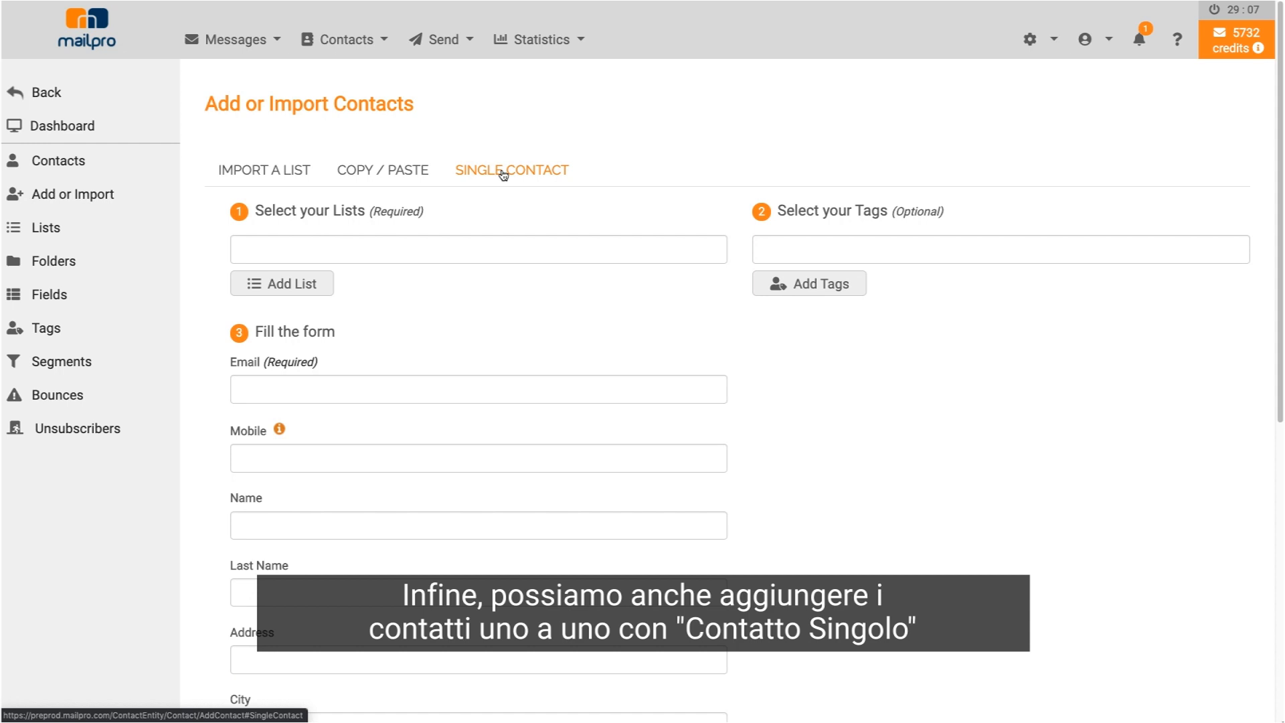
- Create the 'single contact' list and assign it to the new contact
{"action": "left_click", "coordinate": [300, 287]}
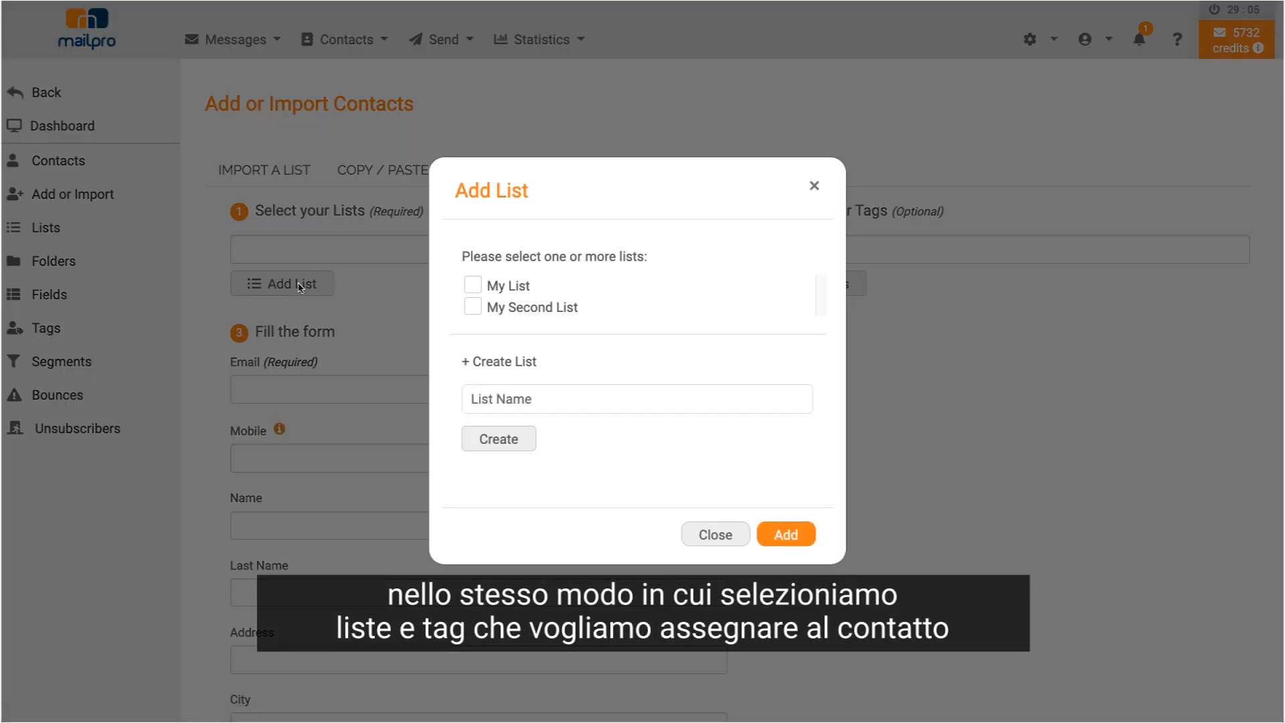
{"action": "left_click", "coordinate": [489, 399]}
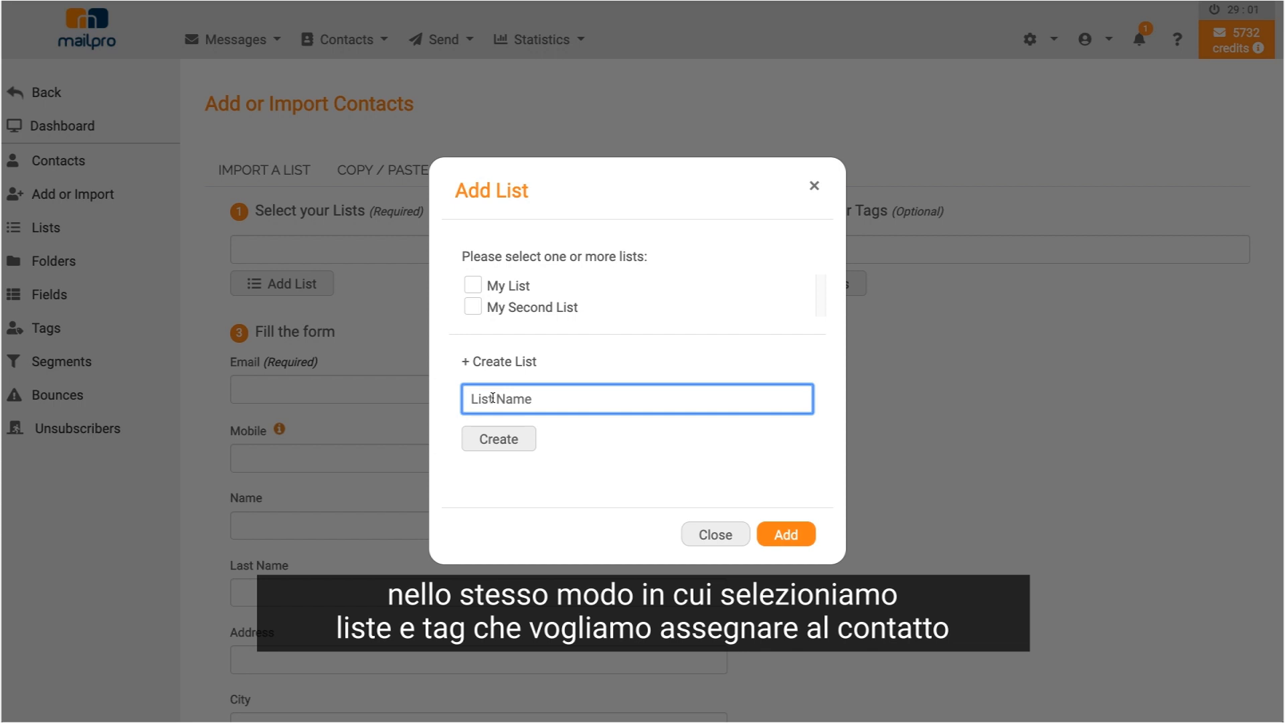
{"action": "type", "text": "ngle contact"}
{"action": "left_click", "coordinate": [494, 436]}
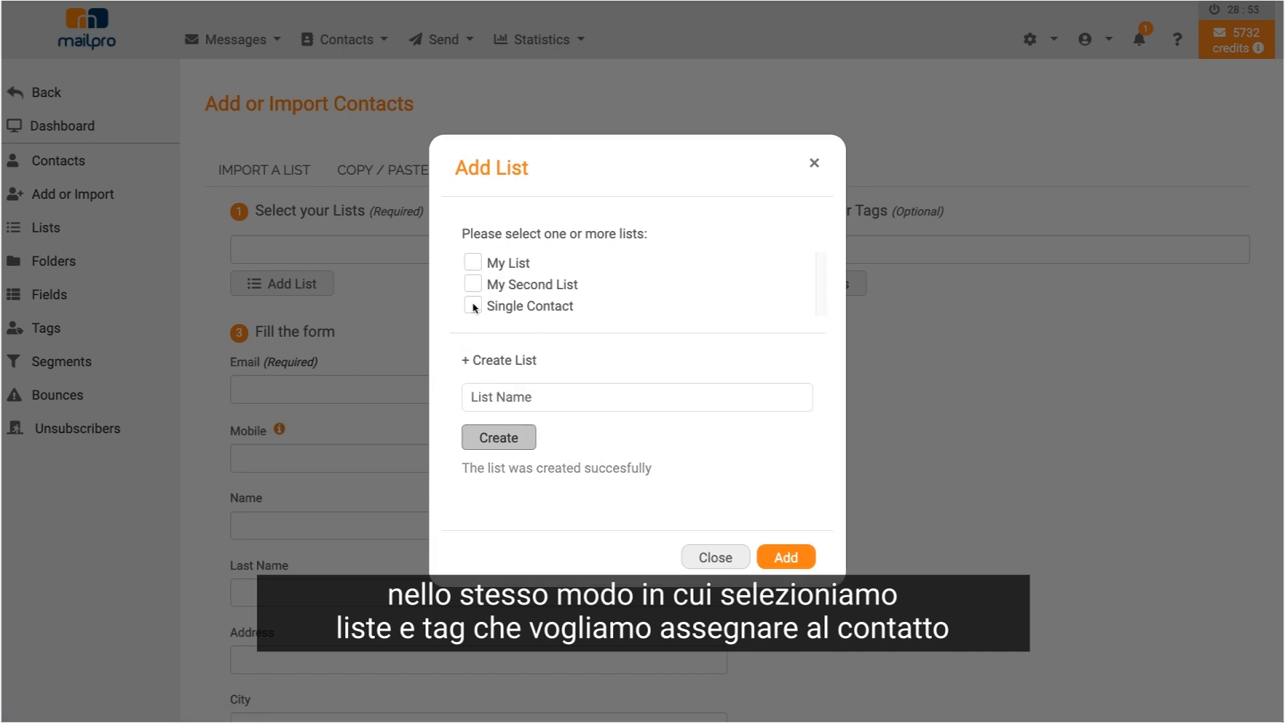
{"action": "left_click", "coordinate": [473, 306]}
{"action": "left_click", "coordinate": [787, 558]}
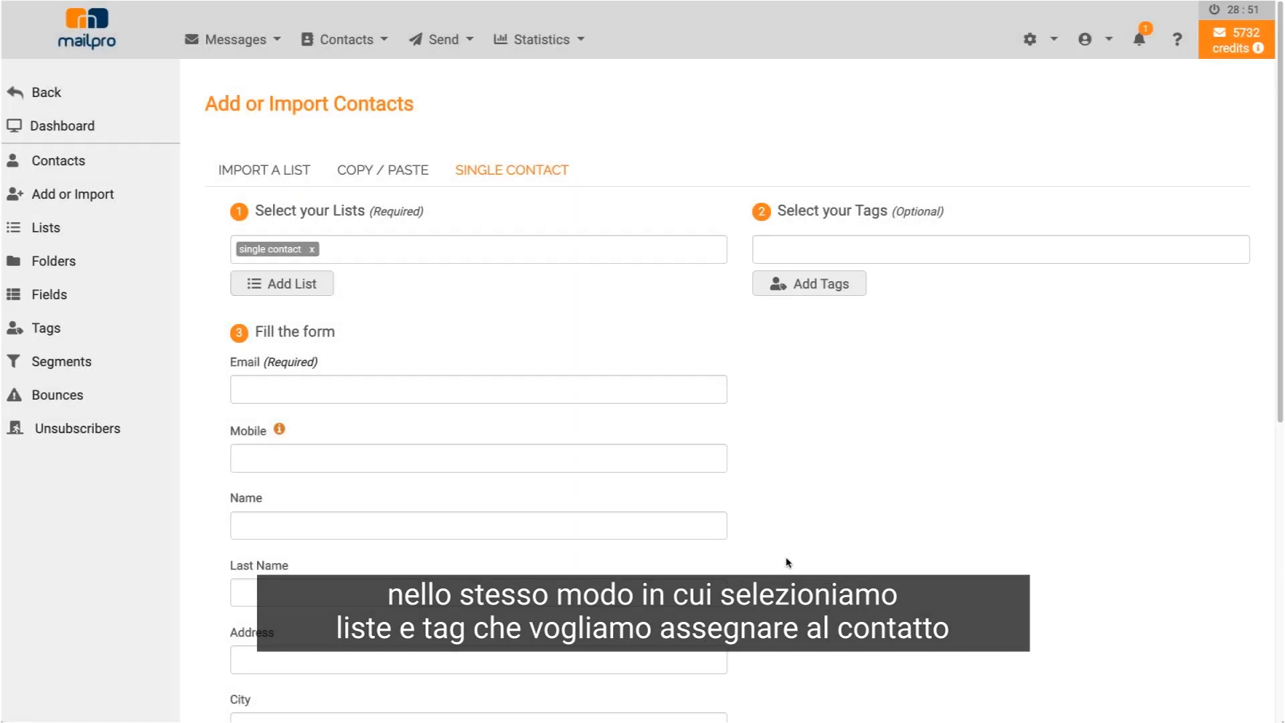
{"action": "left_click", "coordinate": [800, 283]}
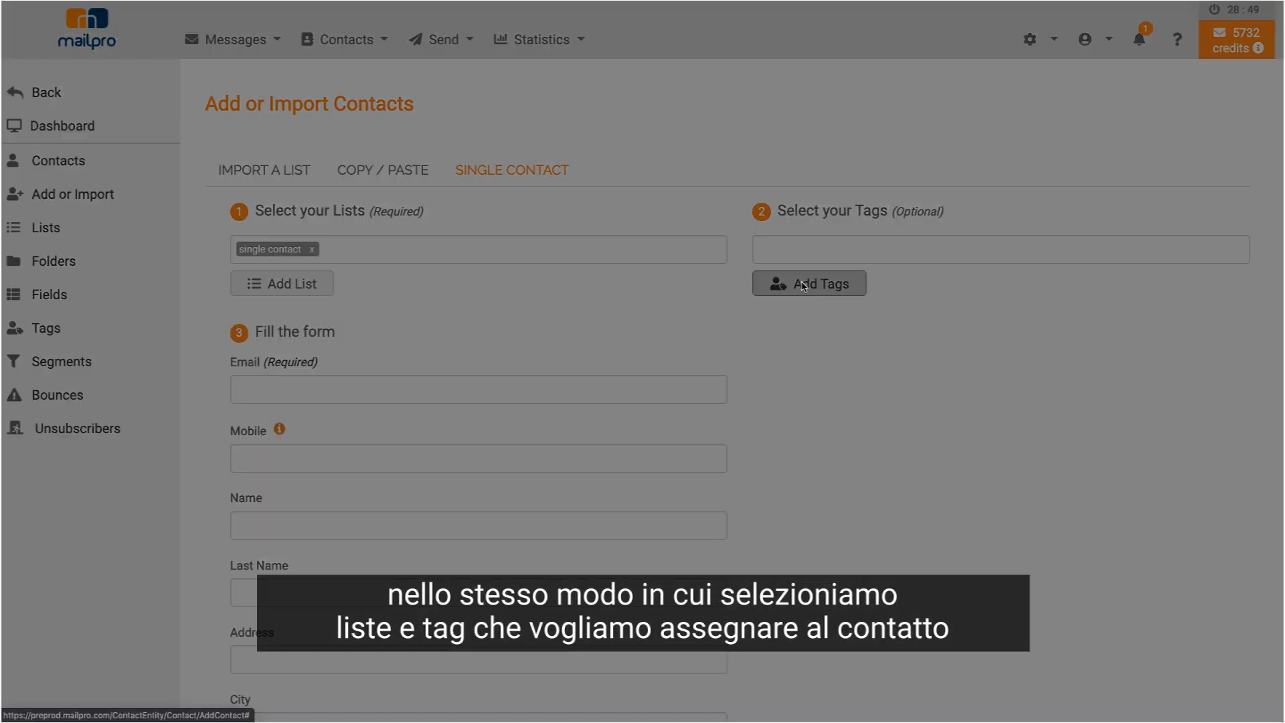
- Create the 'friends' tag and apply it to the single contact
{"action": "left_click", "coordinate": [575, 424]}
{"action": "type", "text": "fire"}
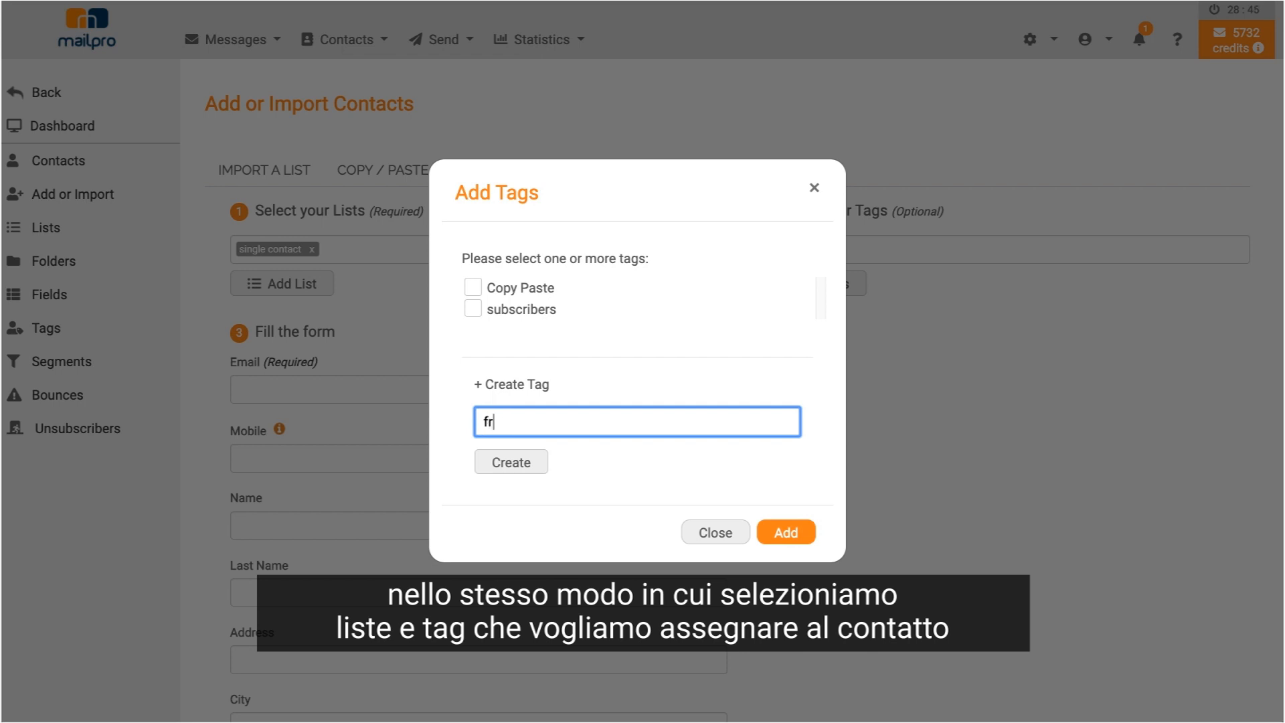
{"action": "type", "text": "nds"}
{"action": "left_click", "coordinate": [519, 467]}
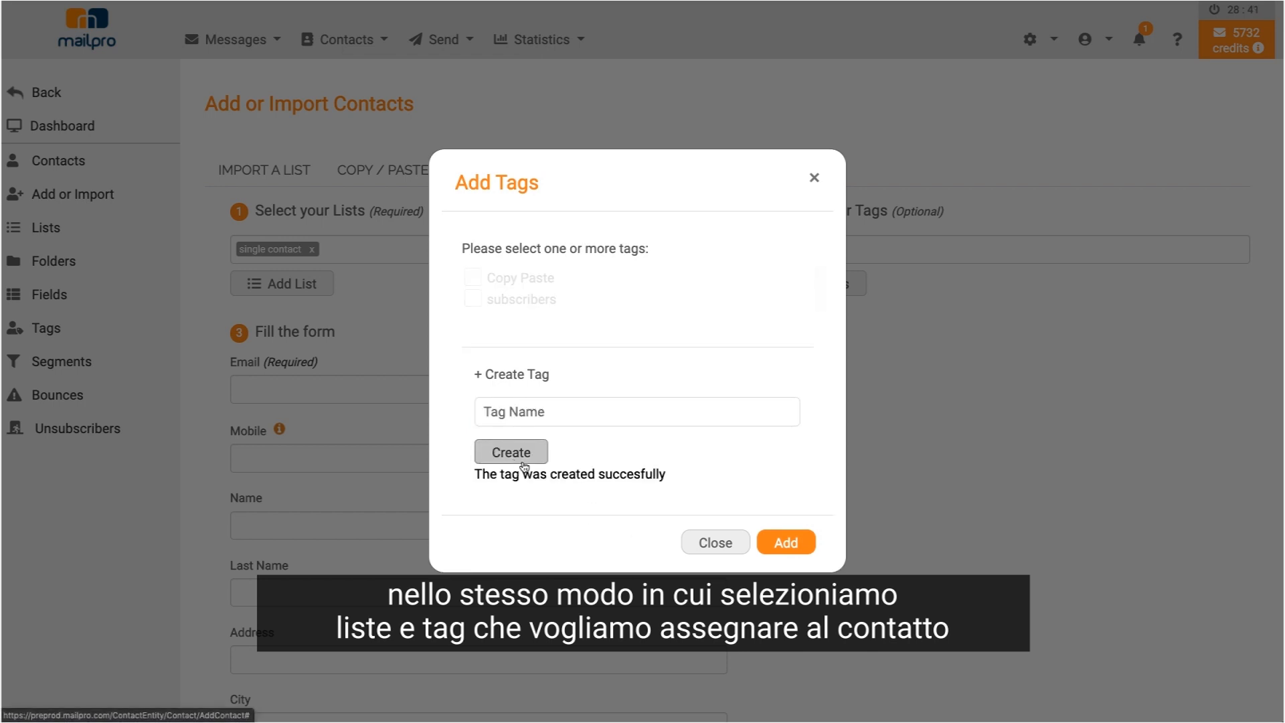
{"action": "left_click", "coordinate": [473, 287]}
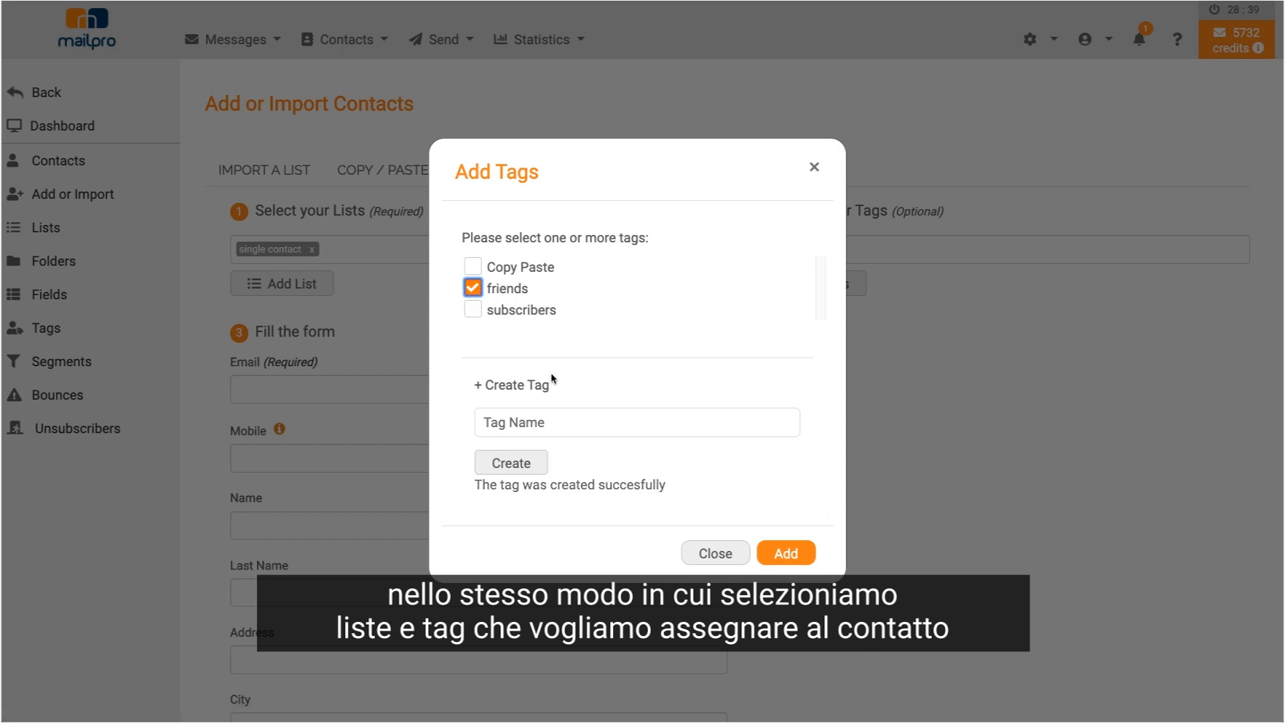
{"action": "left_click", "coordinate": [782, 553]}
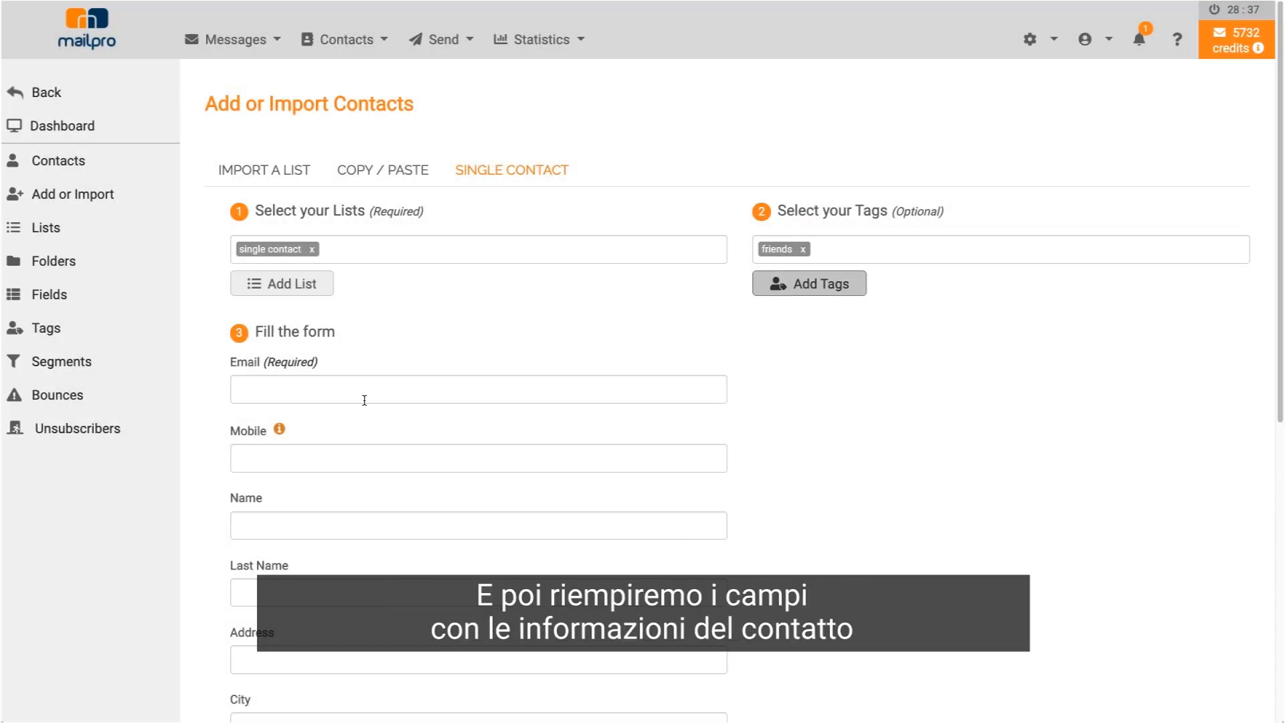
- Enter the contact's e-mail address, mobile number and first name in the Single Contact form
{"action": "left_click", "coordinate": [333, 395]}
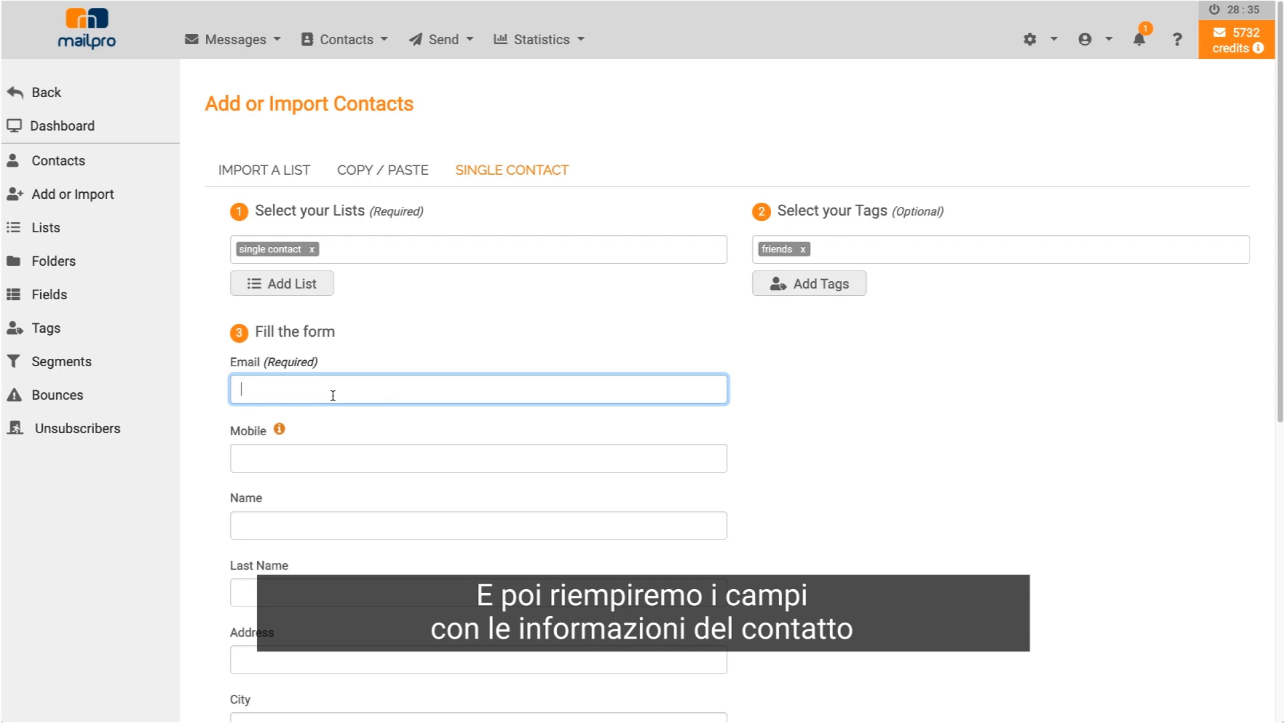
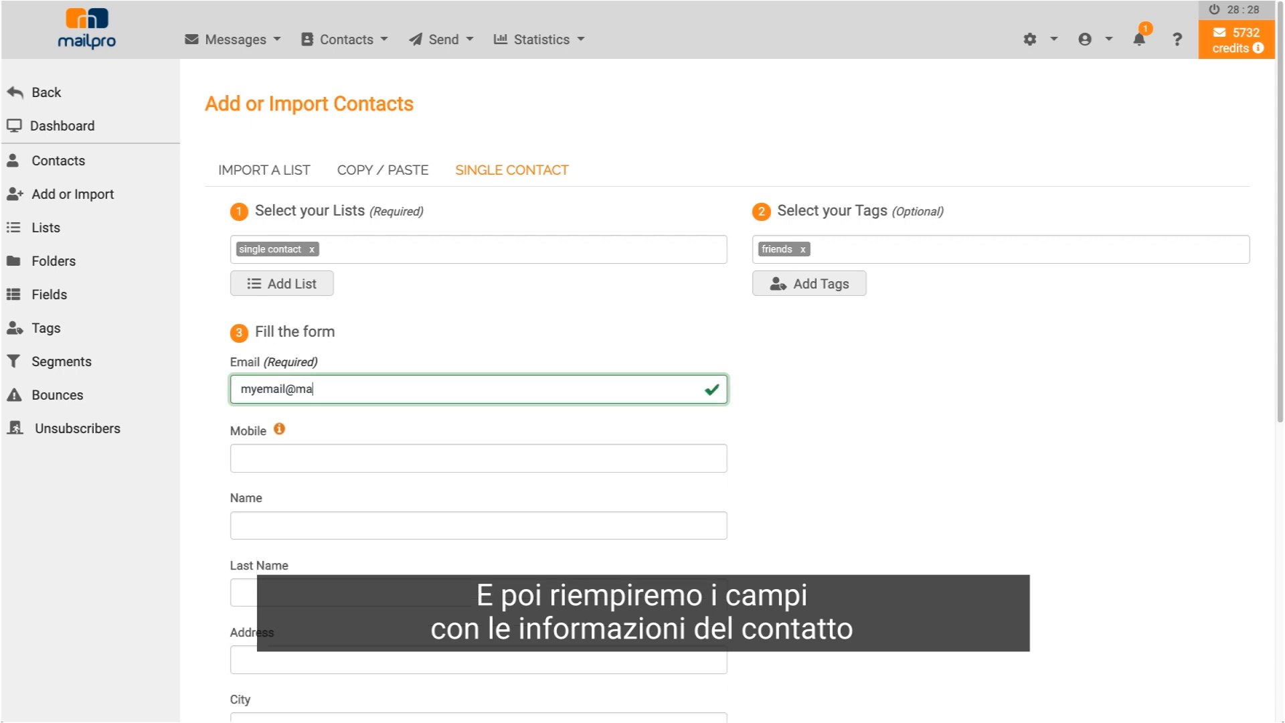
{"action": "scroll", "coordinate": [402, 488], "scroll_direction": "down", "scroll_amount": 1}
{"action": "left_click", "coordinate": [260, 433]}
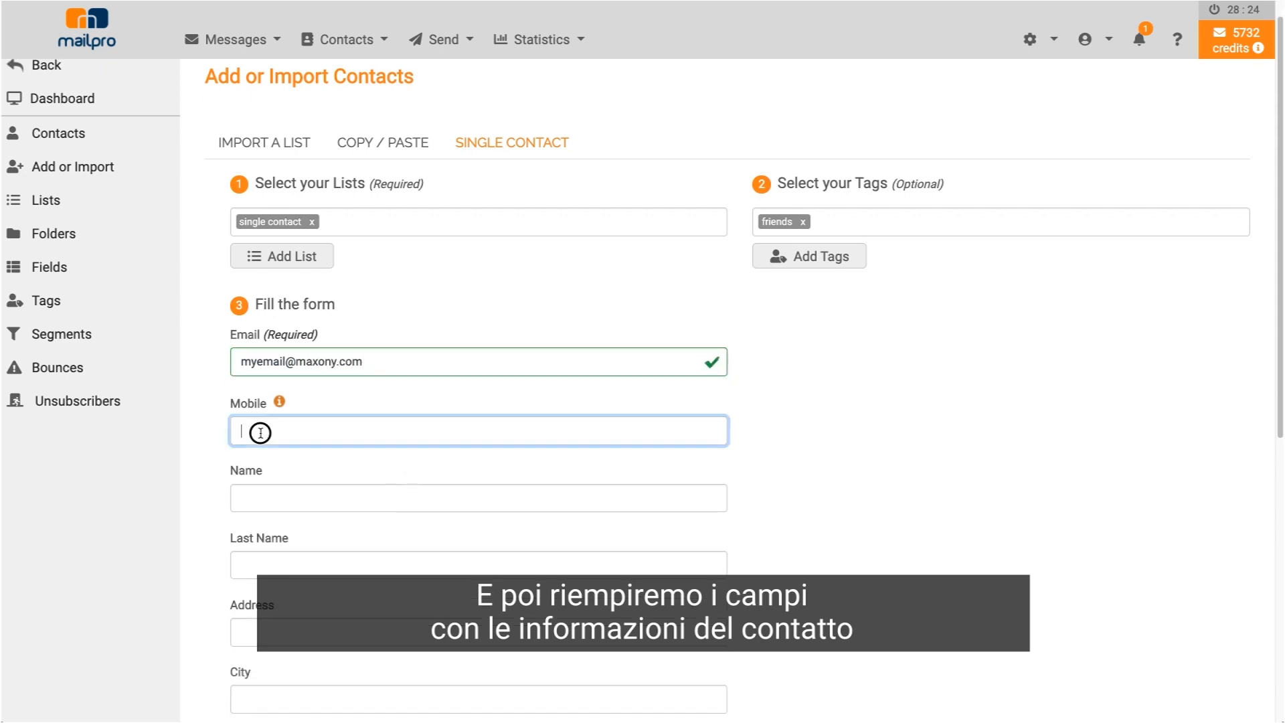
{"action": "type", "text": "55555555555"}
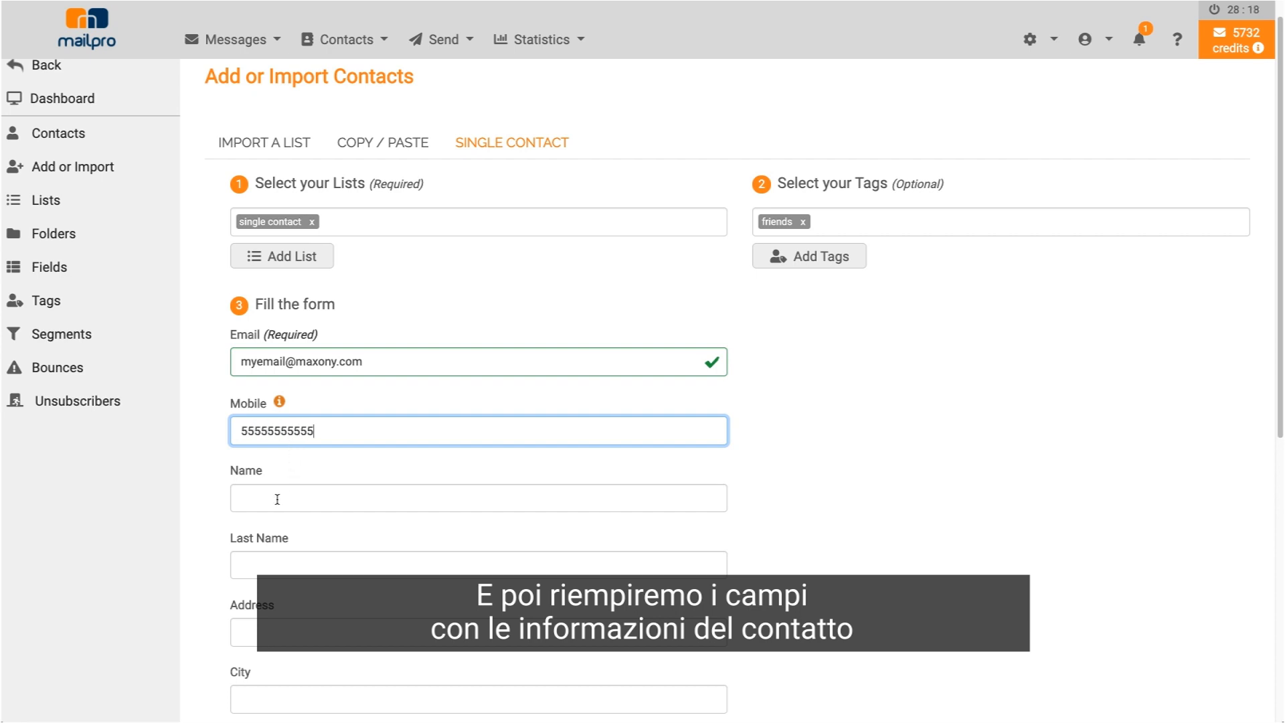
{"action": "left_click", "coordinate": [276, 498]}
{"action": "scroll", "coordinate": [276, 498], "scroll_direction": "up", "scroll_amount": 1}
{"action": "type", "text": "My Friend"}
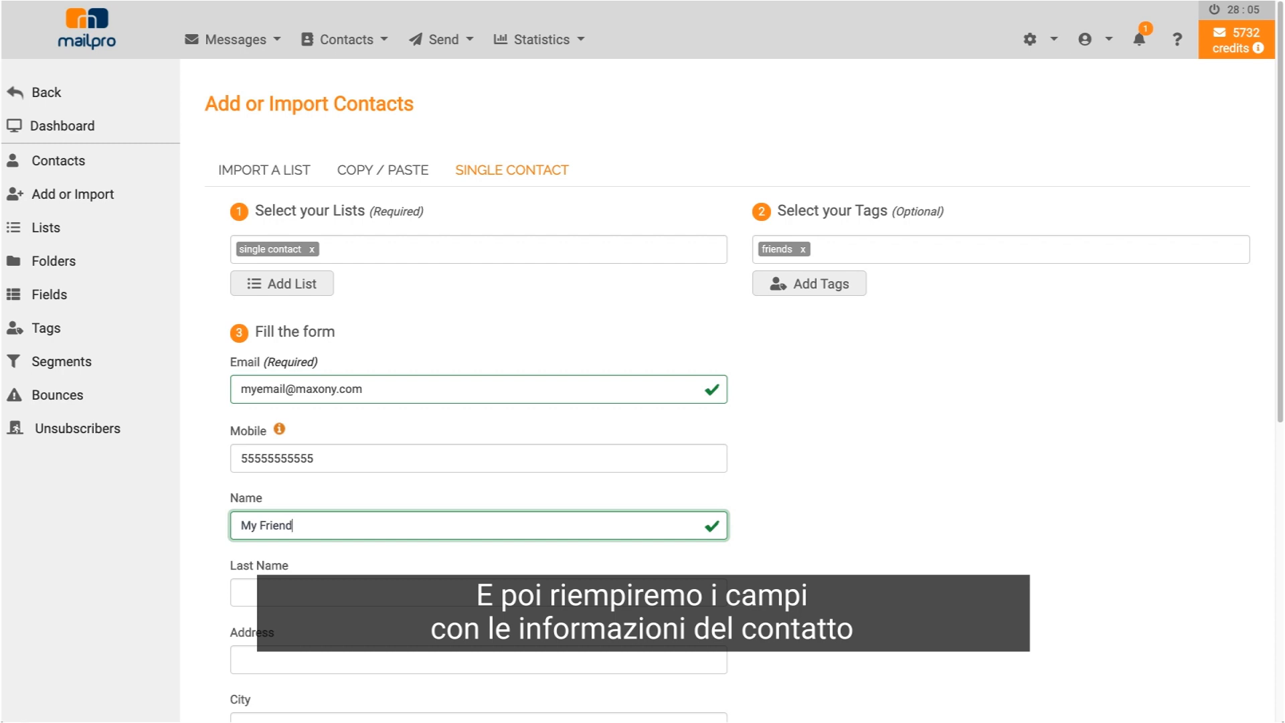
- Leave the last-name field empty and save the contact with Save and add other
{"action": "scroll", "coordinate": [201, 636], "scroll_direction": "down", "scroll_amount": 1}
{"action": "left_click", "coordinate": [312, 557]}
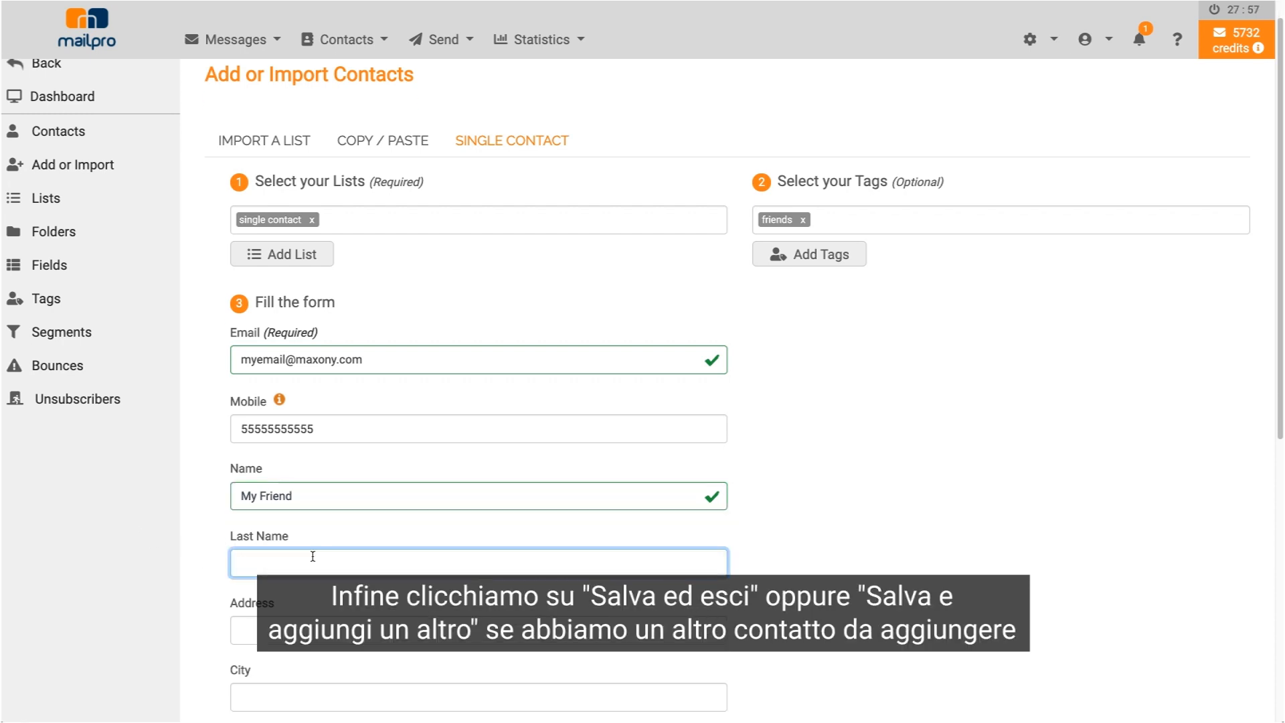
{"action": "scroll", "coordinate": [313, 557], "scroll_direction": "down", "scroll_amount": 3}
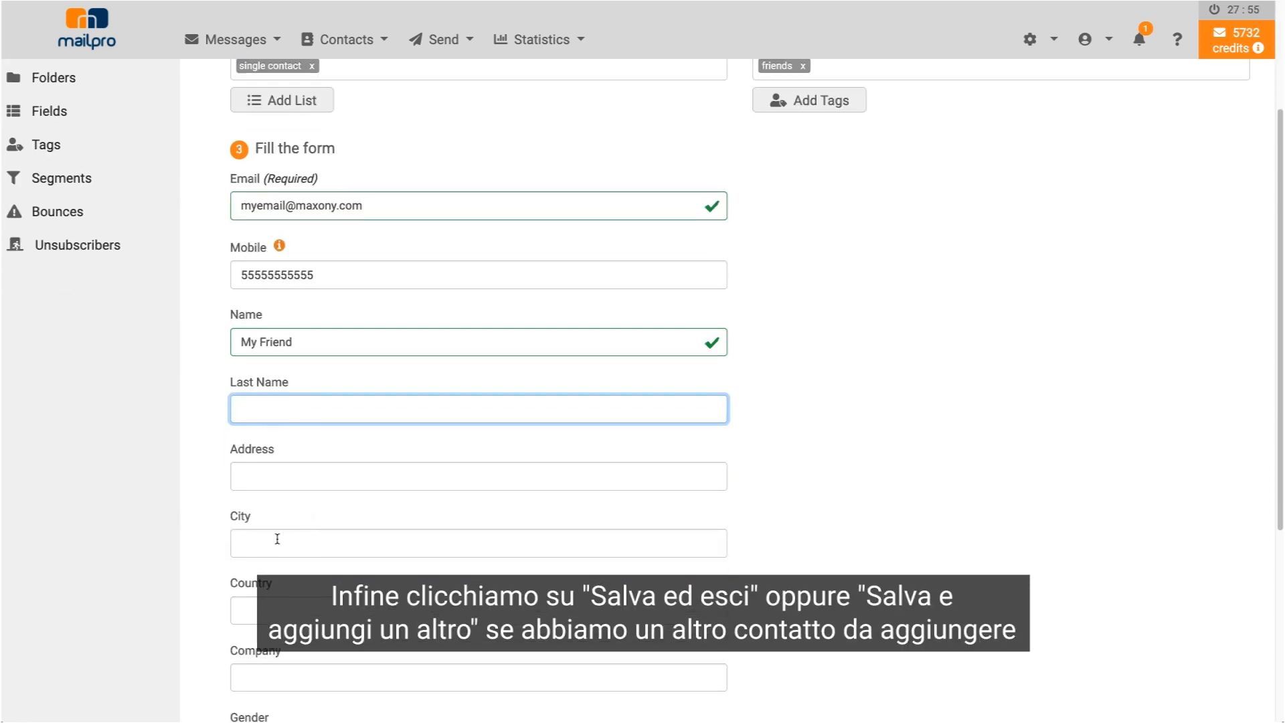
{"action": "scroll", "coordinate": [277, 539], "scroll_direction": "down", "scroll_amount": 4}
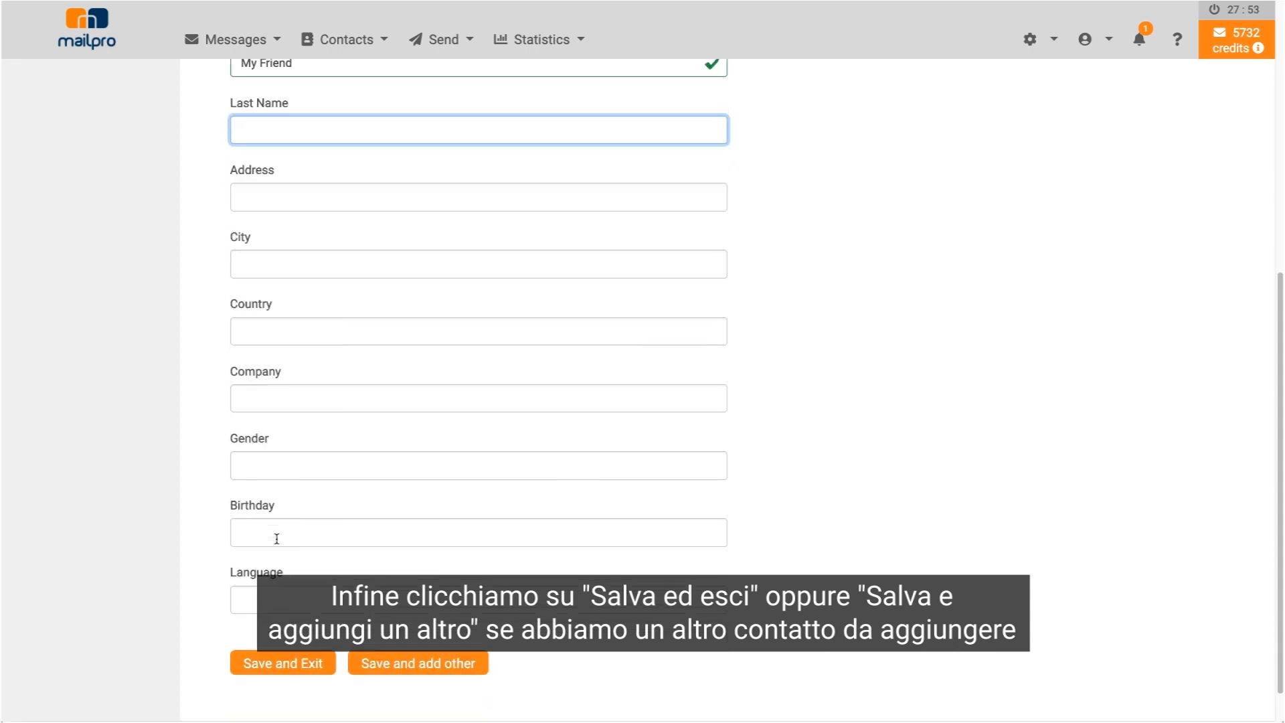
{"action": "scroll", "coordinate": [402, 668], "scroll_direction": "down", "scroll_amount": 1}
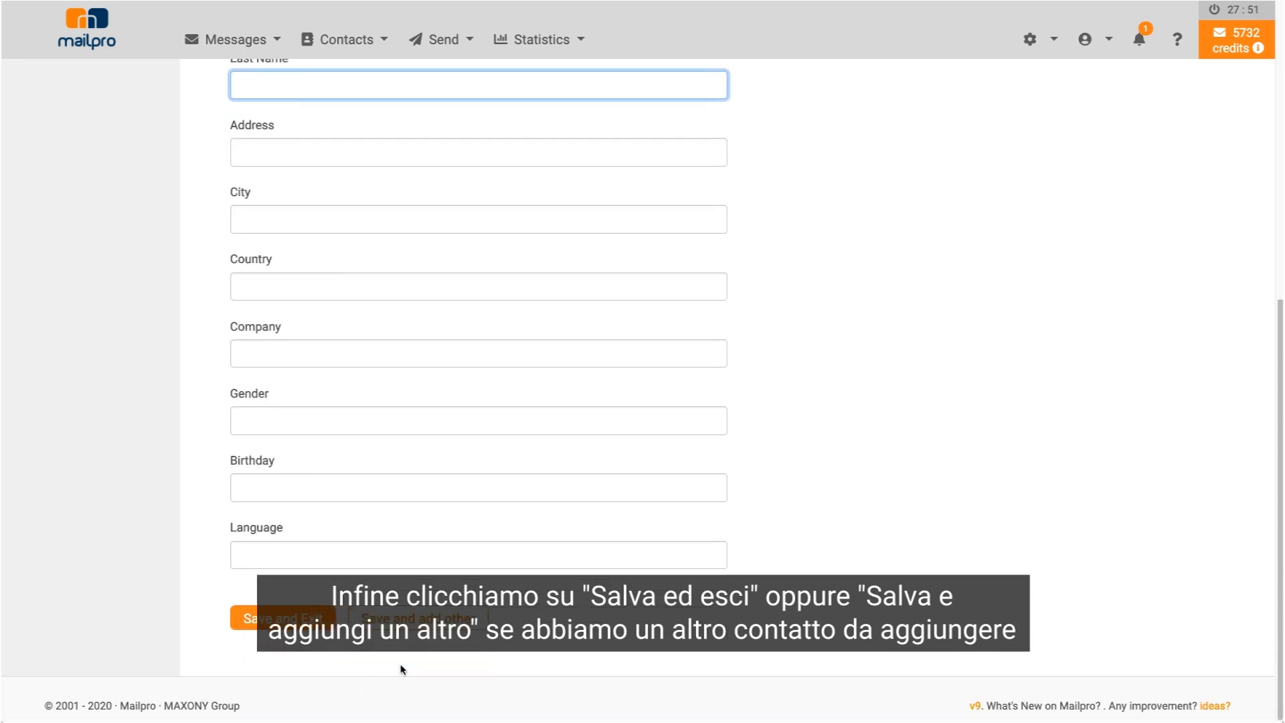
{"action": "left_click", "coordinate": [386, 627]}
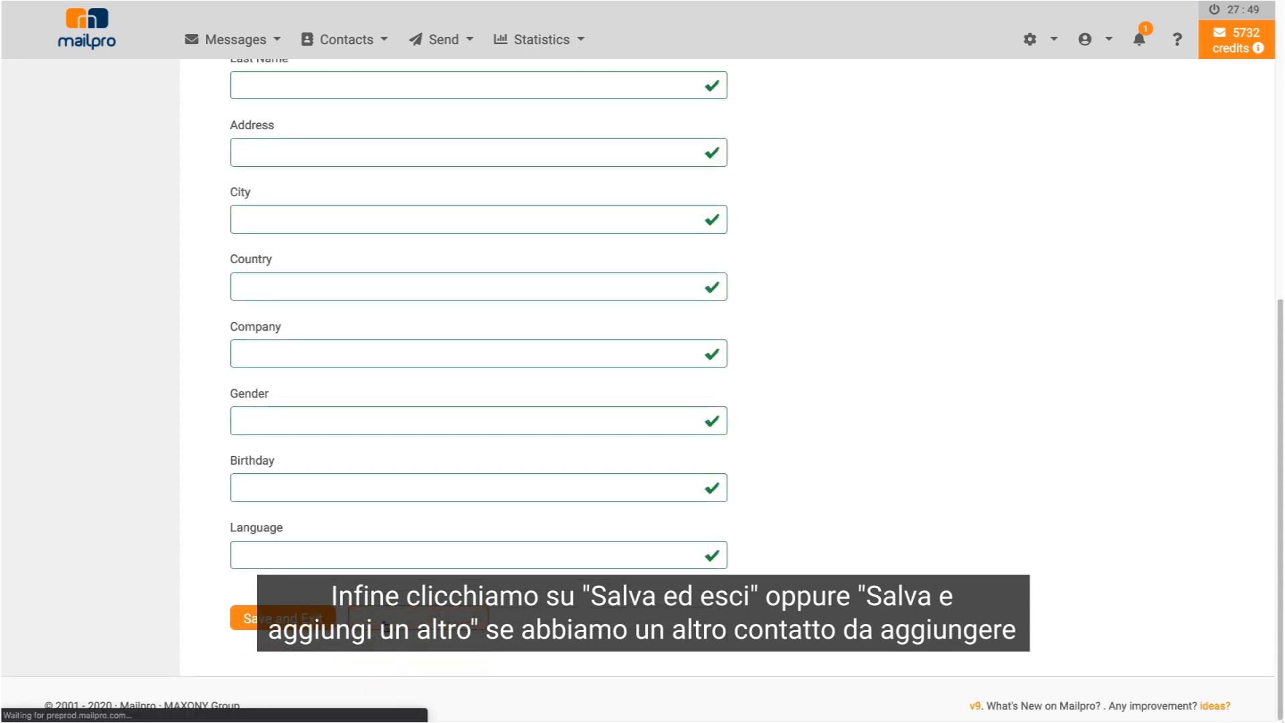